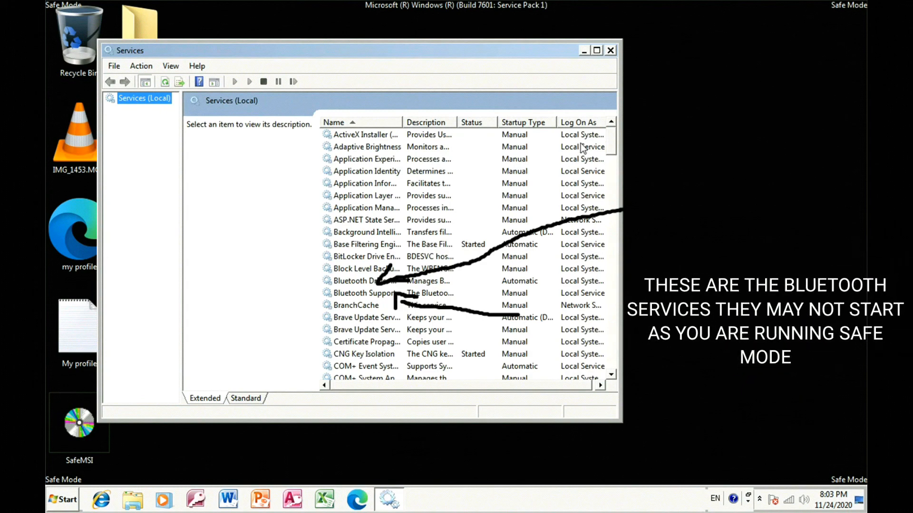
# Step: Open the properties of the Bluetooth Driver Management Service and try to start the service
pyautogui.moveTo(609, 146); pyautogui.dragTo(610, 158)
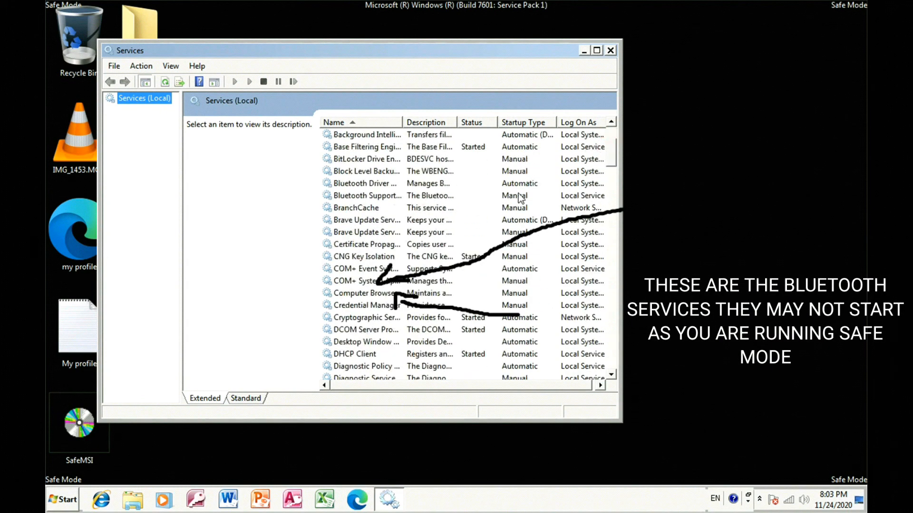
pyautogui.doubleClick(355, 183)
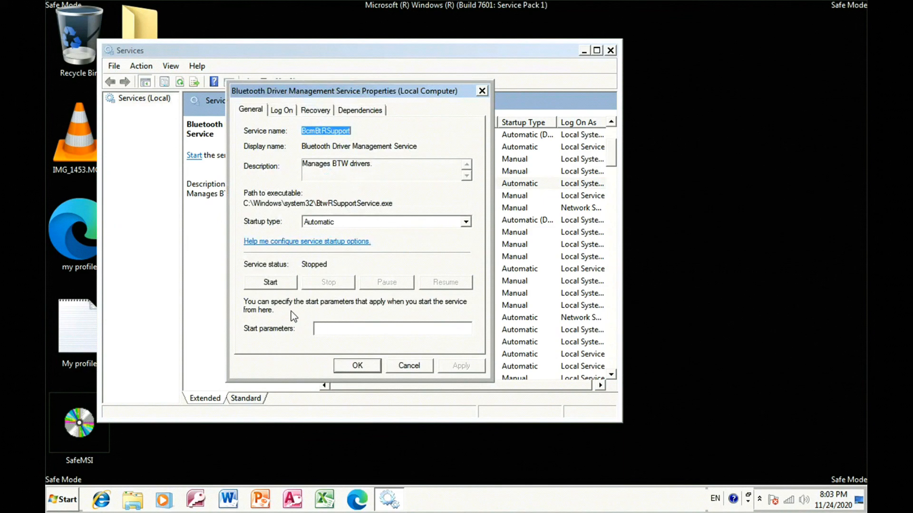
pyautogui.click(280, 283)
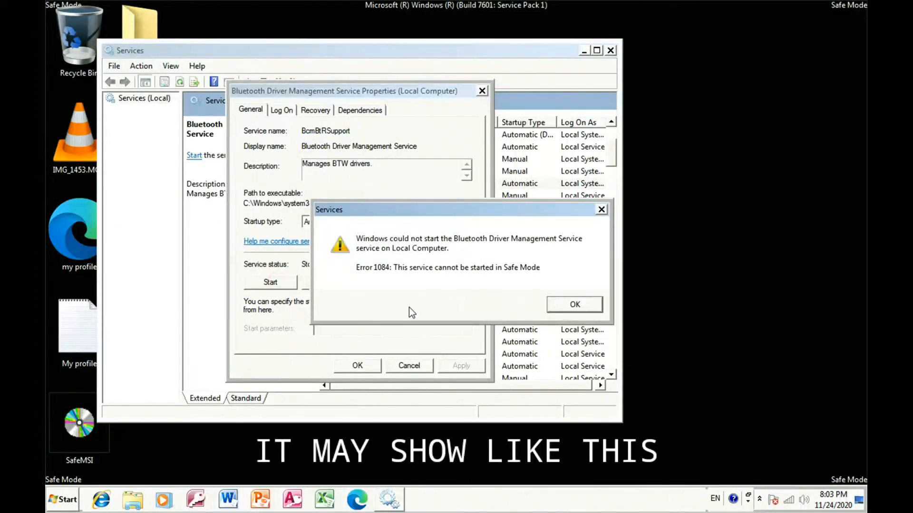
pyautogui.click(572, 304)
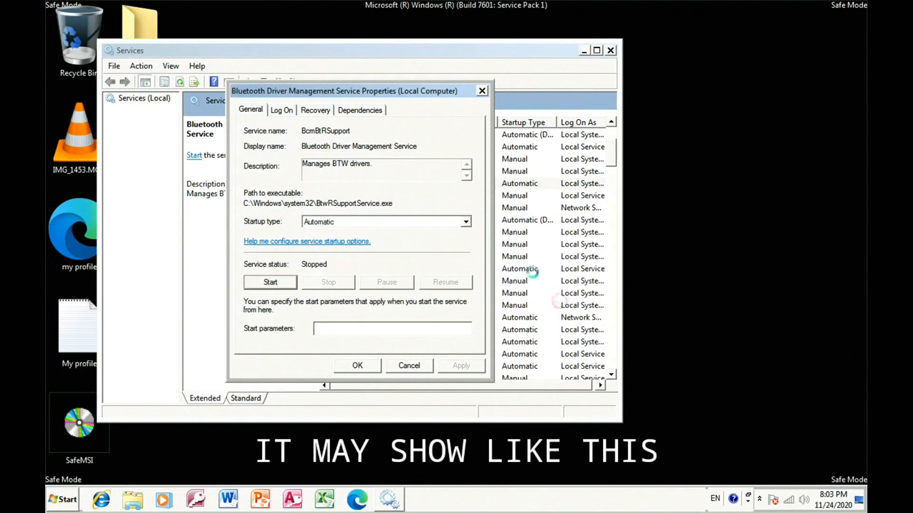
# Step: Copy the service name BcmBtRSupport from the Bluetooth Driver Management Service properties, then close the properties
pyautogui.moveTo(352, 130); pyautogui.dragTo(302, 133)
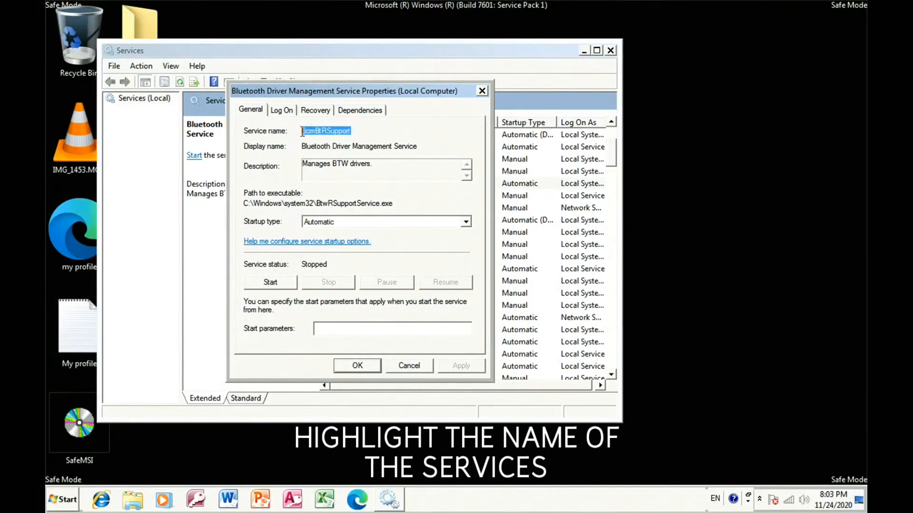
pyautogui.rightClick(308, 130)
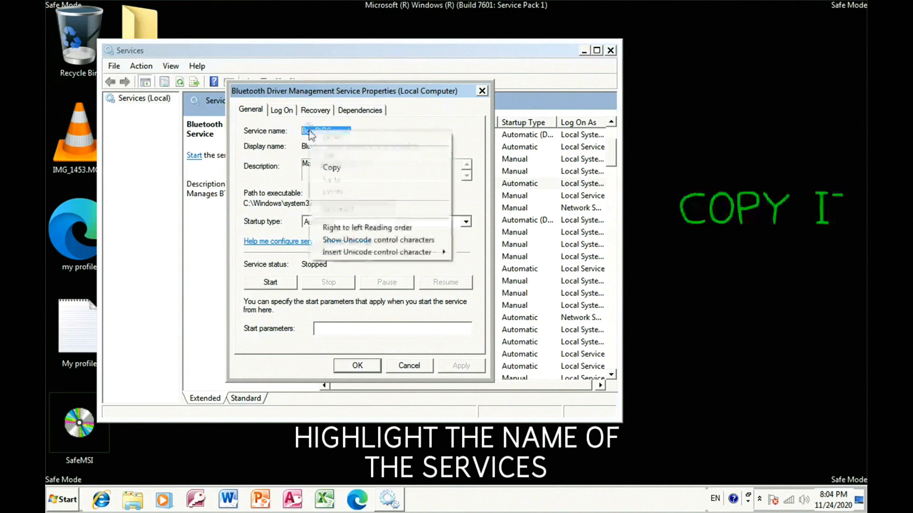
pyautogui.click(323, 168)
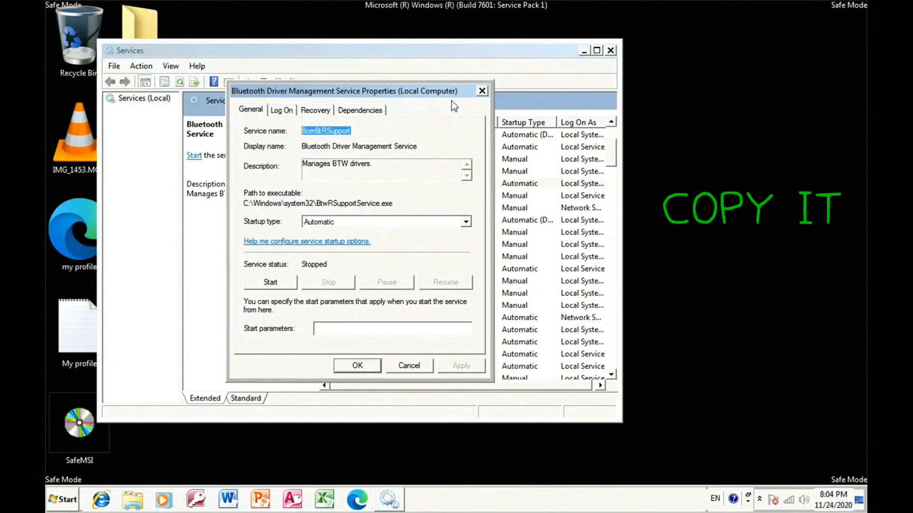
pyautogui.click(482, 91)
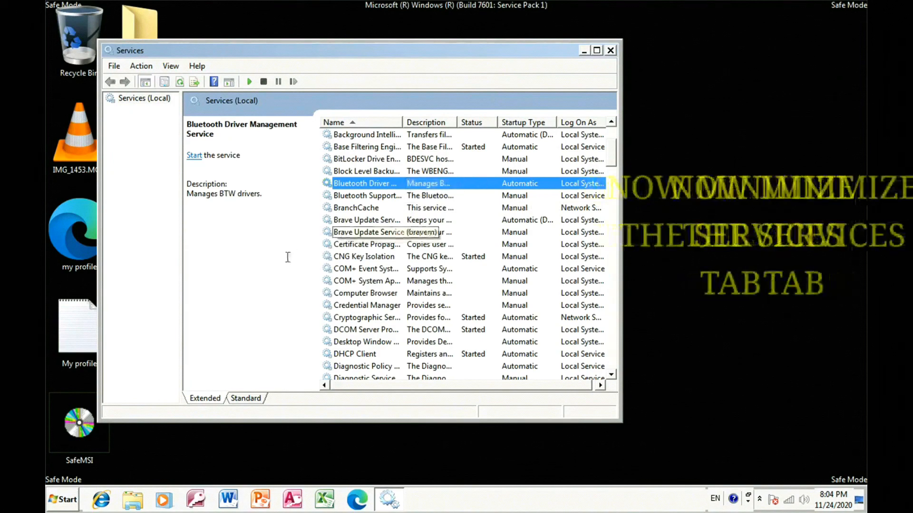
# Step: Minimize the Services window and launch the Registry Editor with the Run command REGEDIT
pyautogui.click(583, 51)
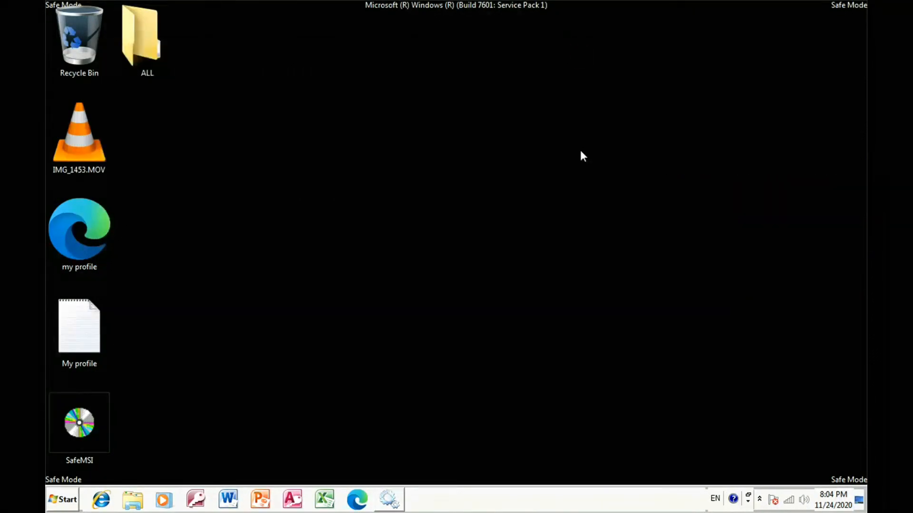
pyautogui.press('super+r')
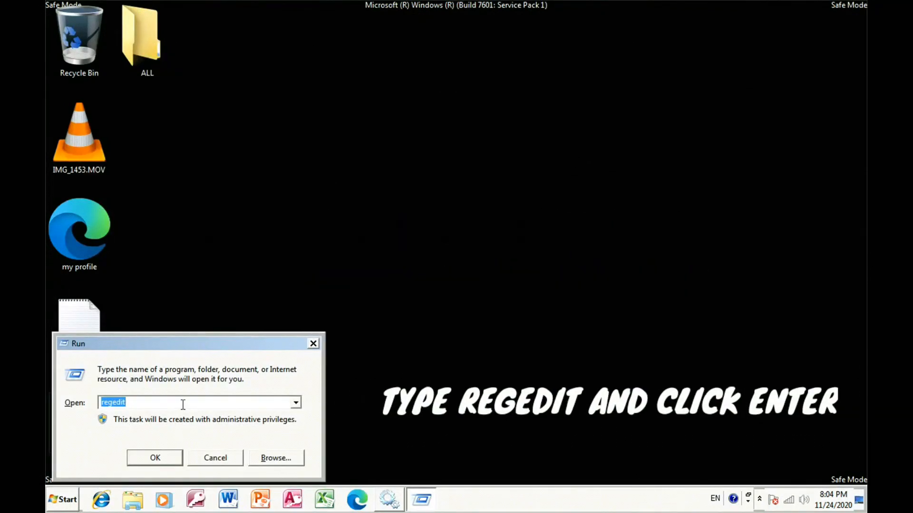
pyautogui.write('RE')
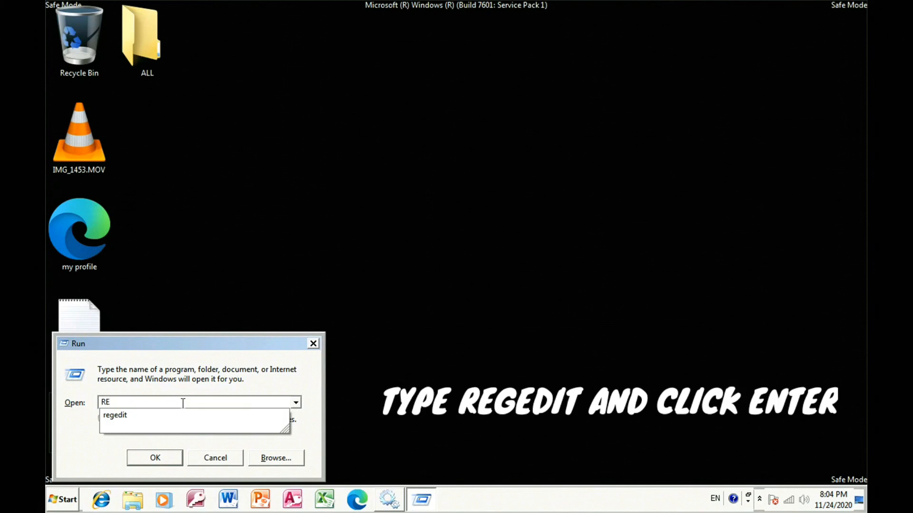
pyautogui.write('GEDIT')
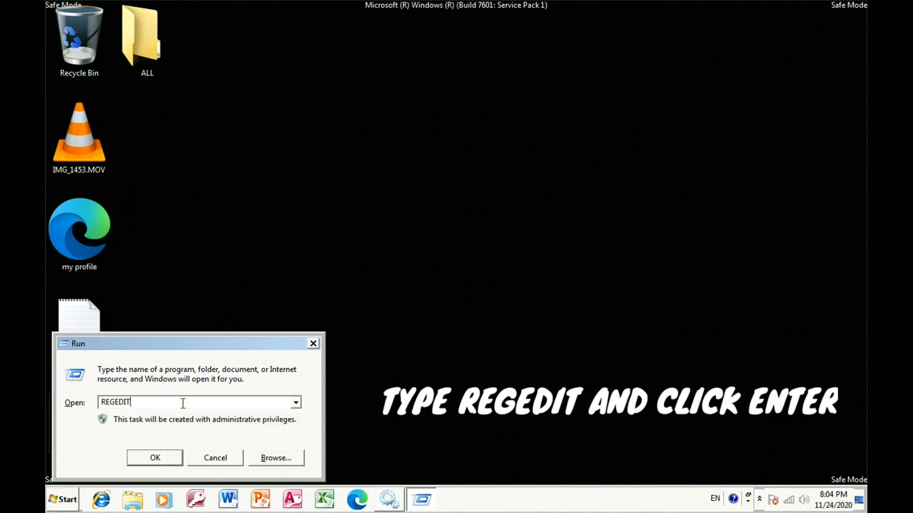
pyautogui.press('Return')
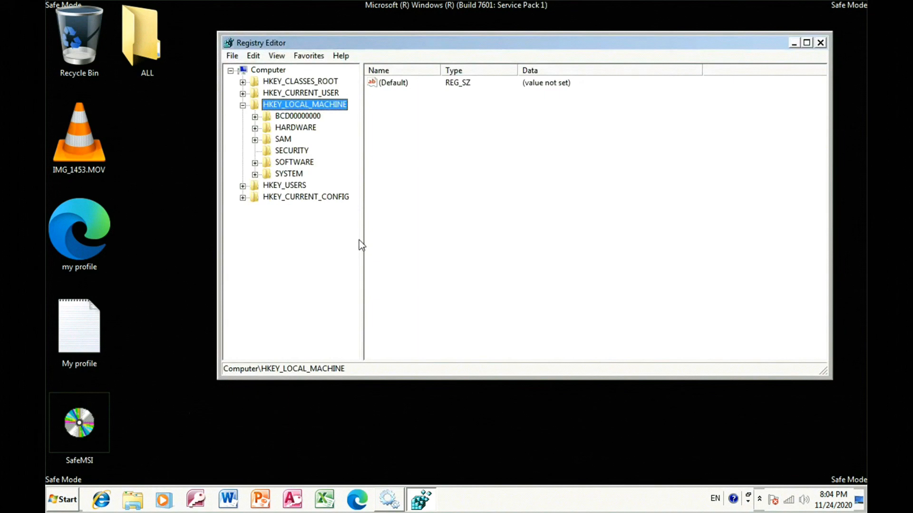
# Step: Expand the registry tree along HKEY_LOCAL_MACHINE\SYSTEM\CurrentControlSet\Control\SafeBoot\Network
pyautogui.click(230, 70)
pyautogui.click(230, 71)
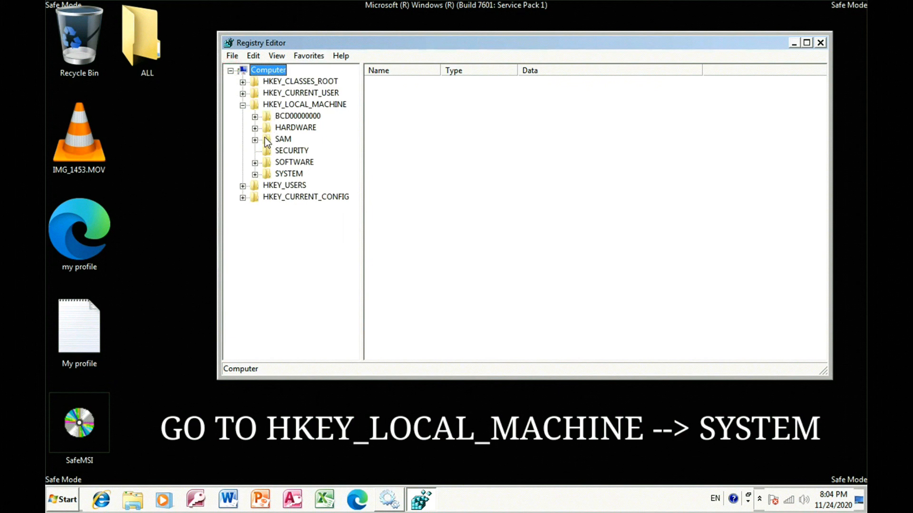
pyautogui.click(255, 175)
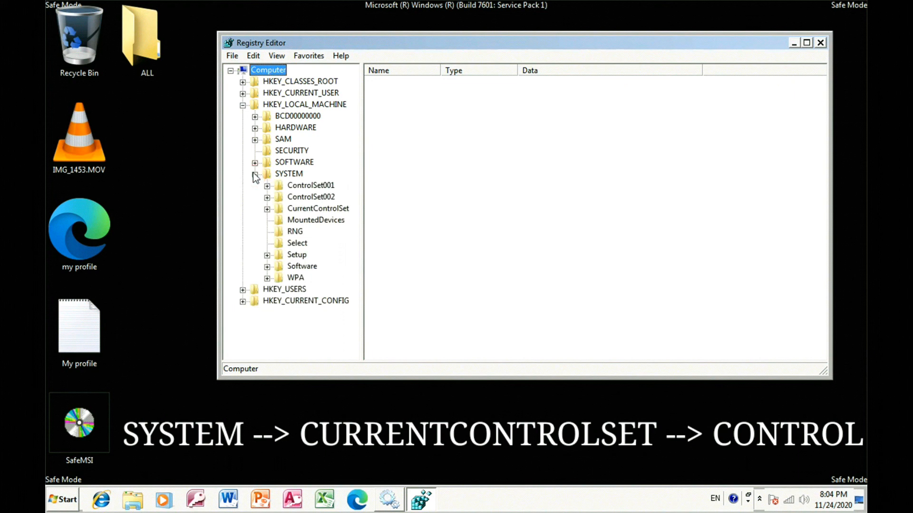
pyautogui.click(267, 208)
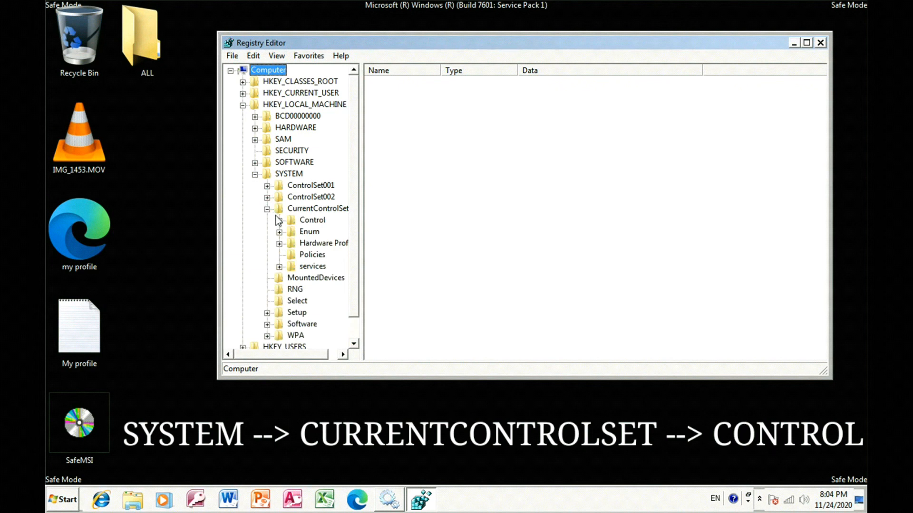
pyautogui.click(279, 220)
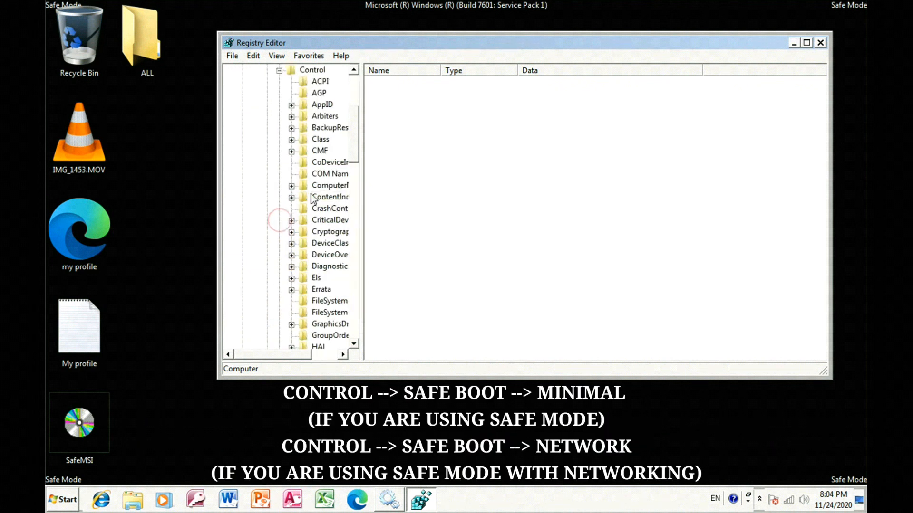
pyautogui.moveTo(355, 149); pyautogui.dragTo(353, 249)
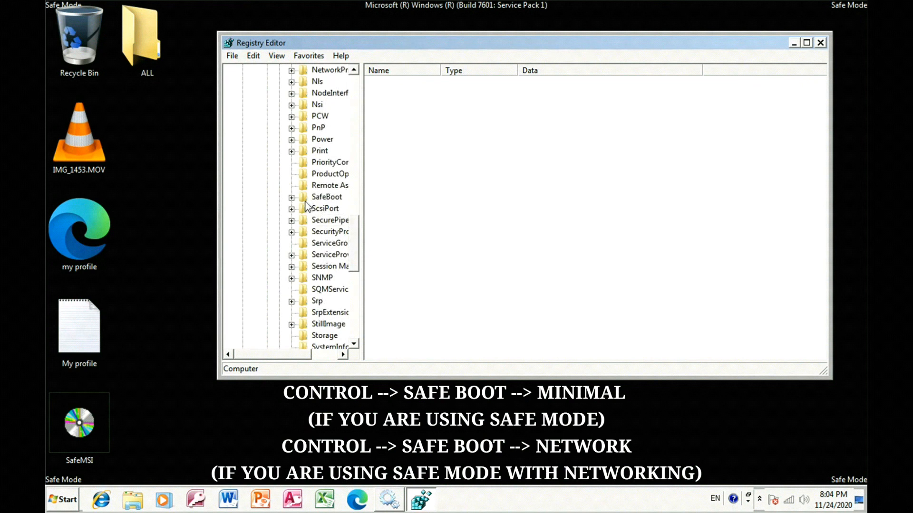
pyautogui.click(291, 198)
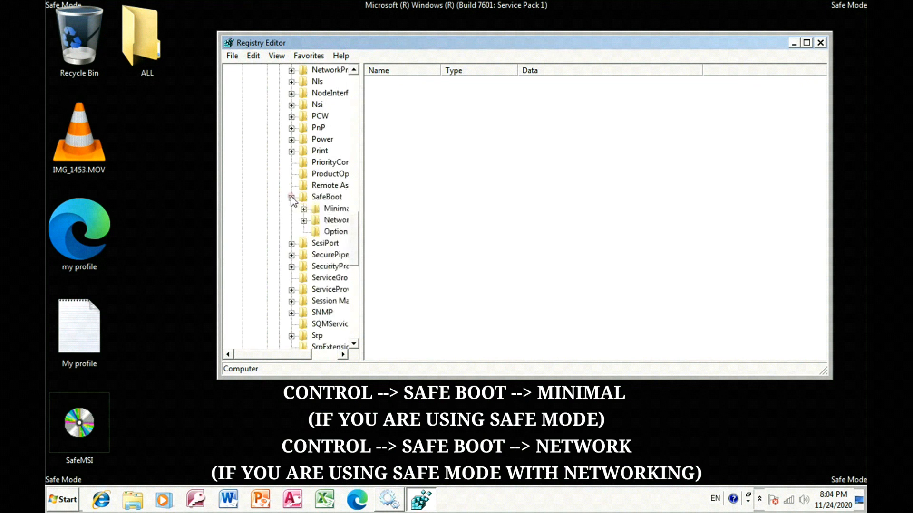
pyautogui.click(303, 221)
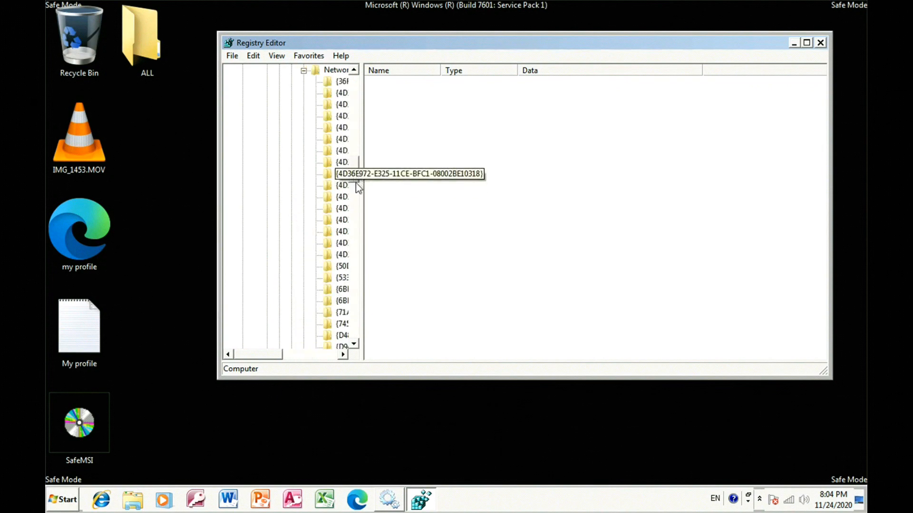
# Step: Create a new key under SafeBoot\Network and name it with the copied service name BcmBtRSupport
pyautogui.moveTo(359, 172); pyautogui.dragTo(357, 161)
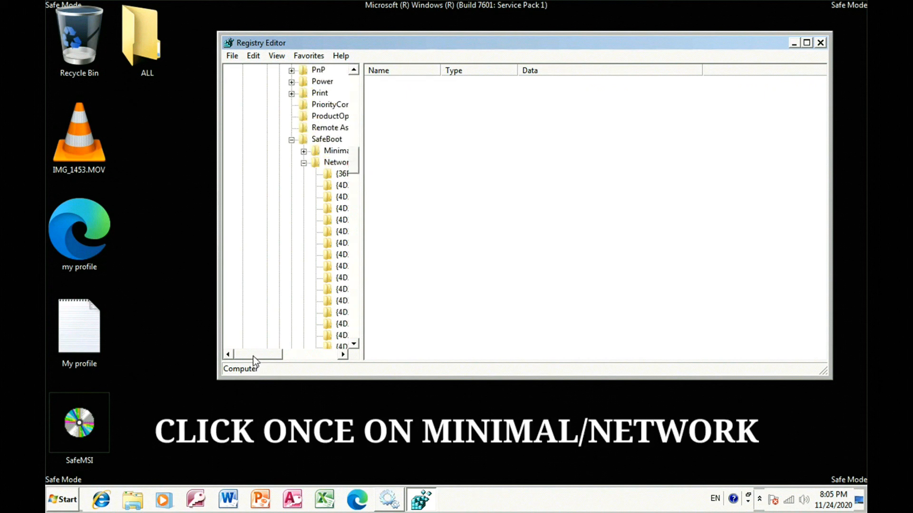
pyautogui.moveTo(253, 355); pyautogui.dragTo(282, 355)
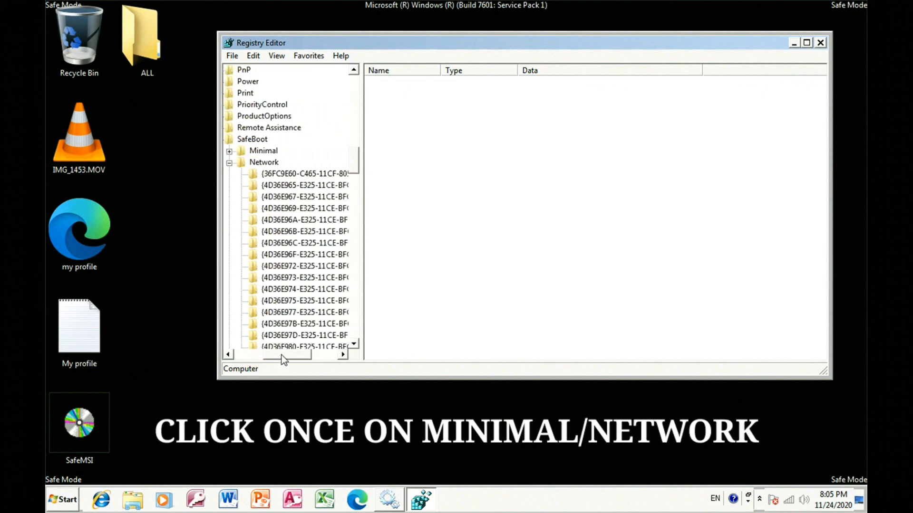
pyautogui.click(272, 163)
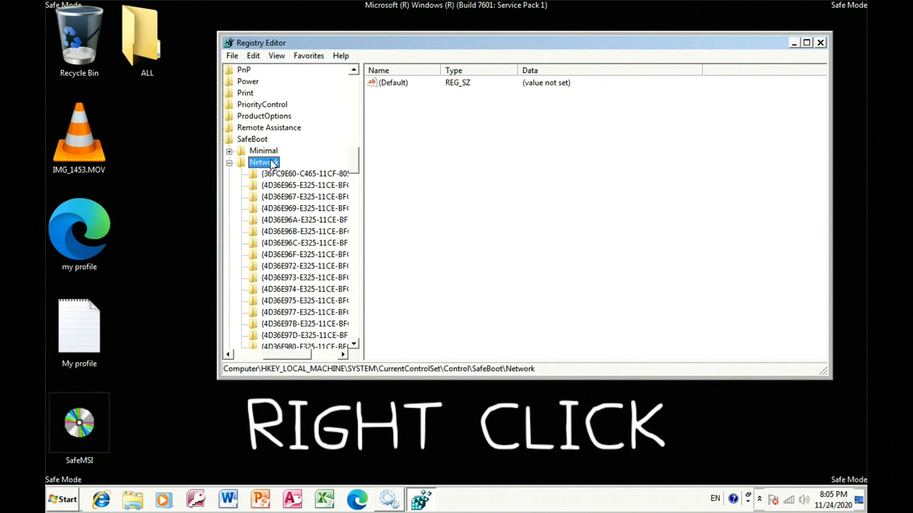
pyautogui.rightClick(272, 163)
pyautogui.moveTo(314, 179)
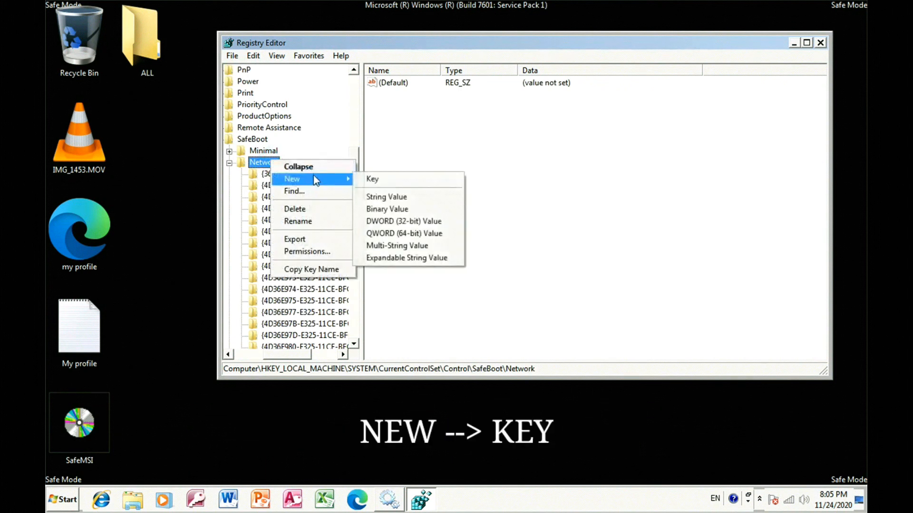
pyautogui.click(364, 180)
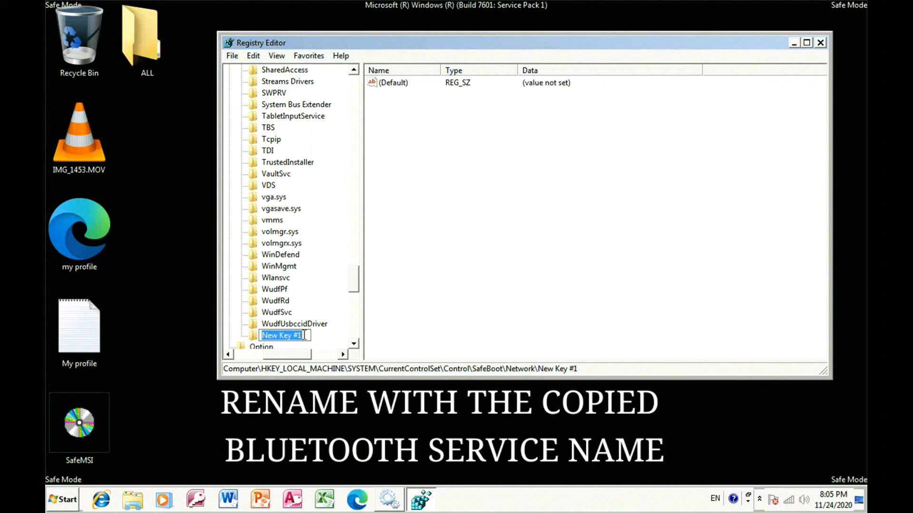
pyautogui.press('BackSpace')
pyautogui.rightClick(269, 335)
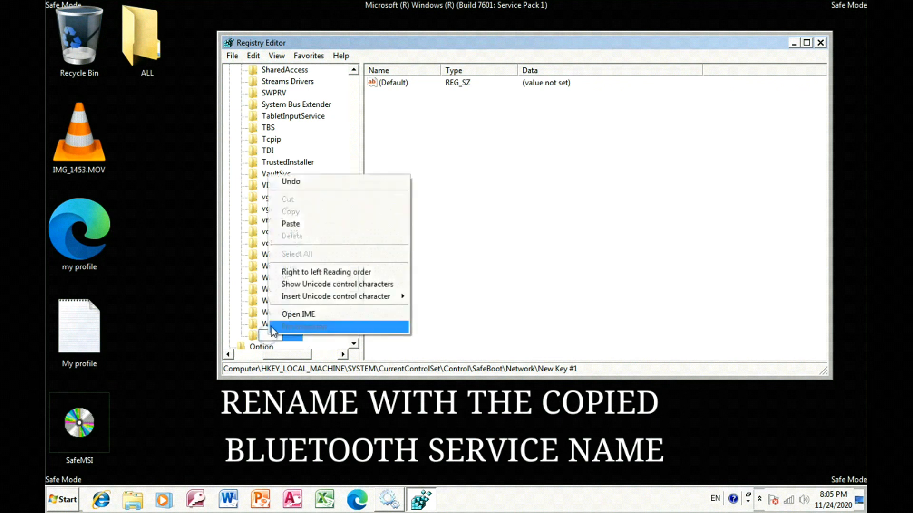
pyautogui.click(328, 224)
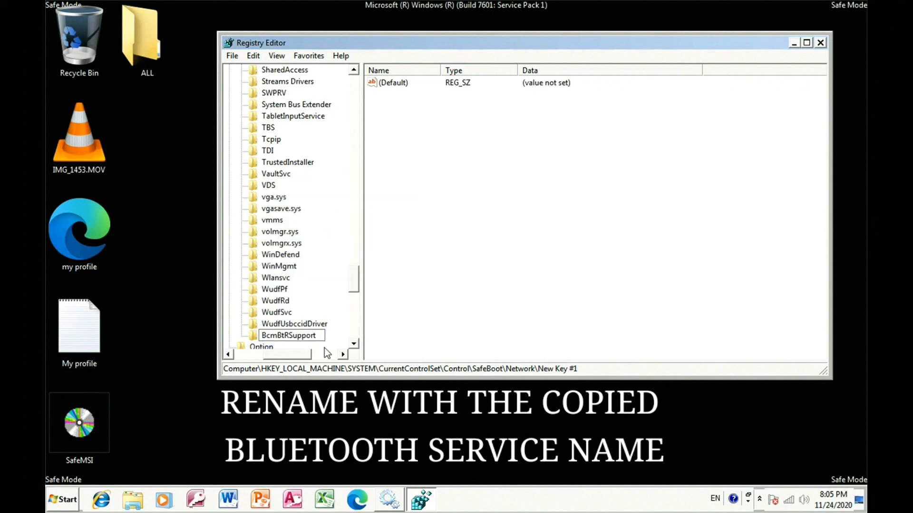
pyautogui.press('Return')
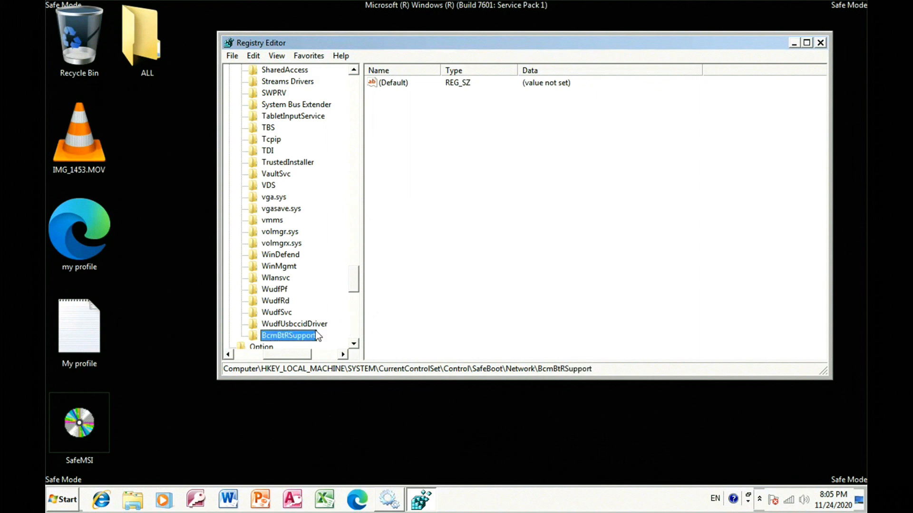
# Step: Set the (Default) value data of the BcmBtRSupport key to Service
pyautogui.click(303, 324)
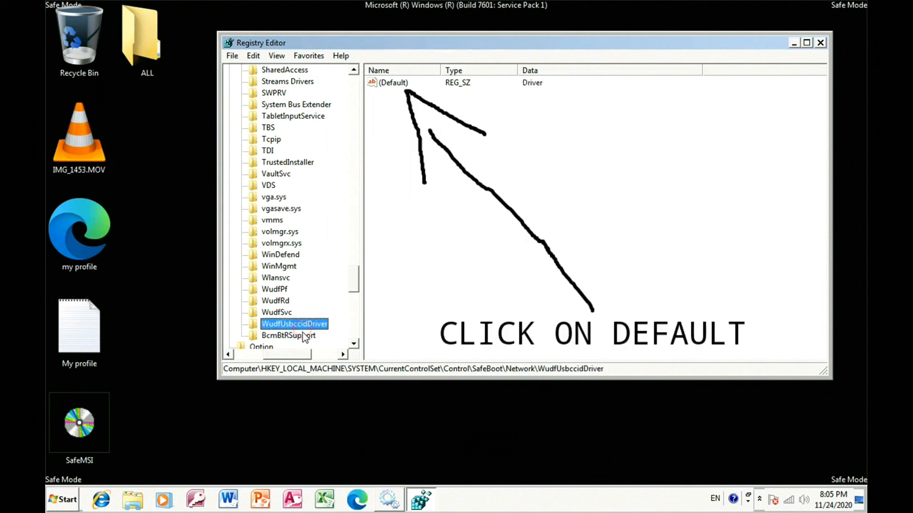
pyautogui.click(303, 334)
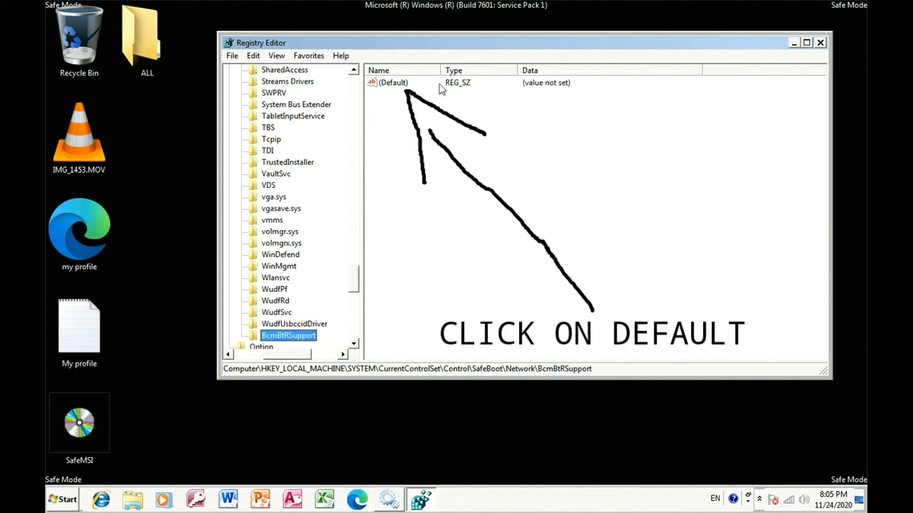
pyautogui.click(397, 84)
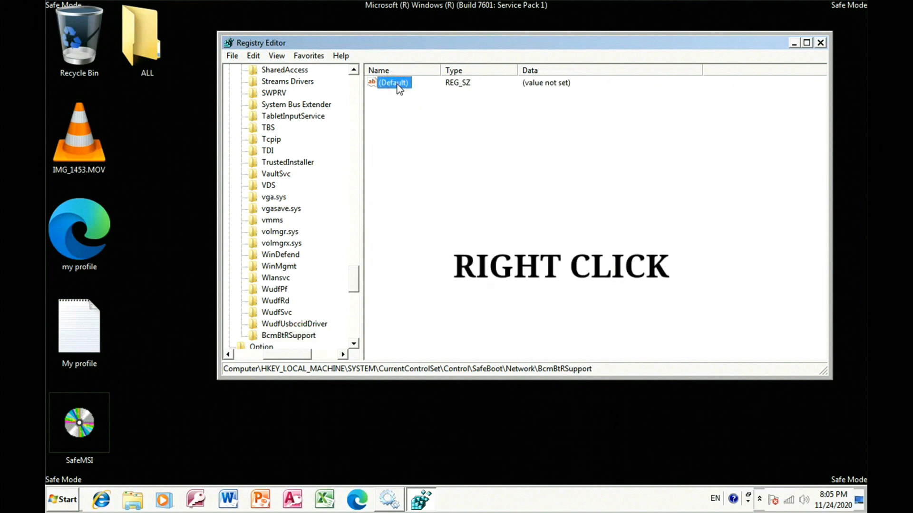
pyautogui.rightClick(397, 84)
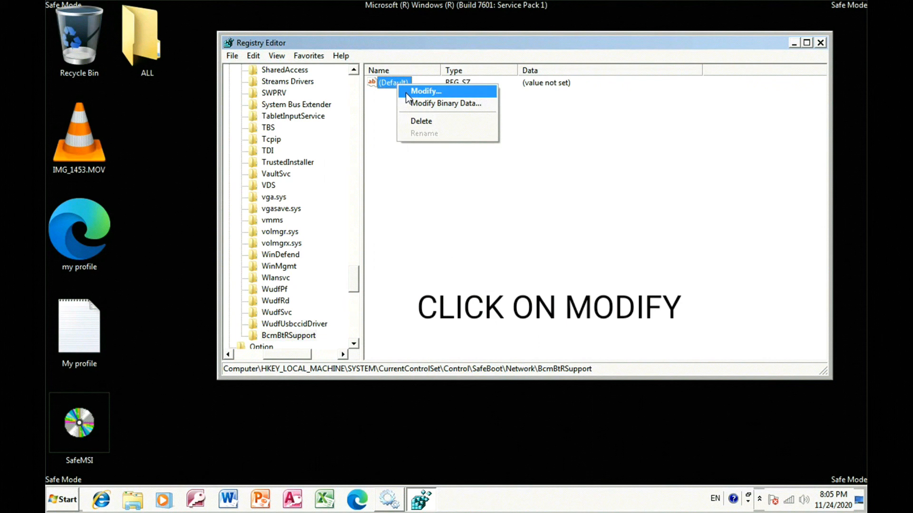
pyautogui.click(407, 92)
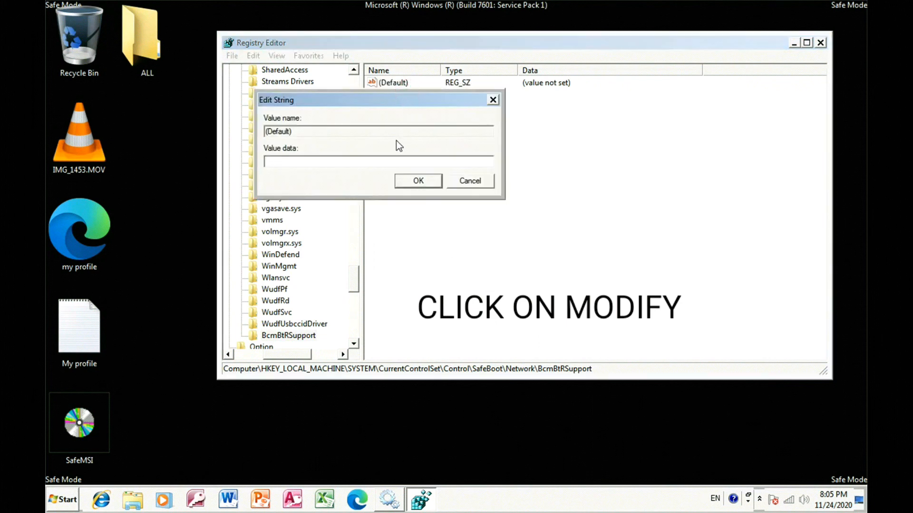
pyautogui.write('S')
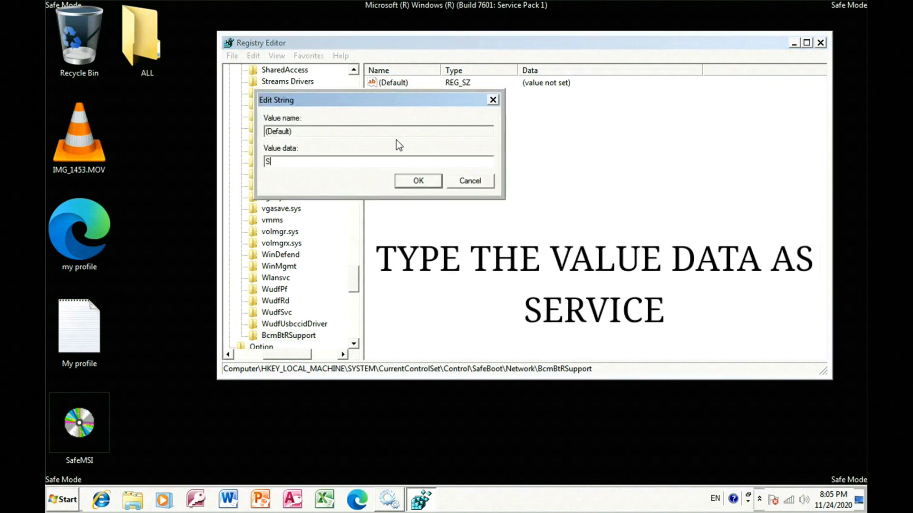
pyautogui.write('ervice')
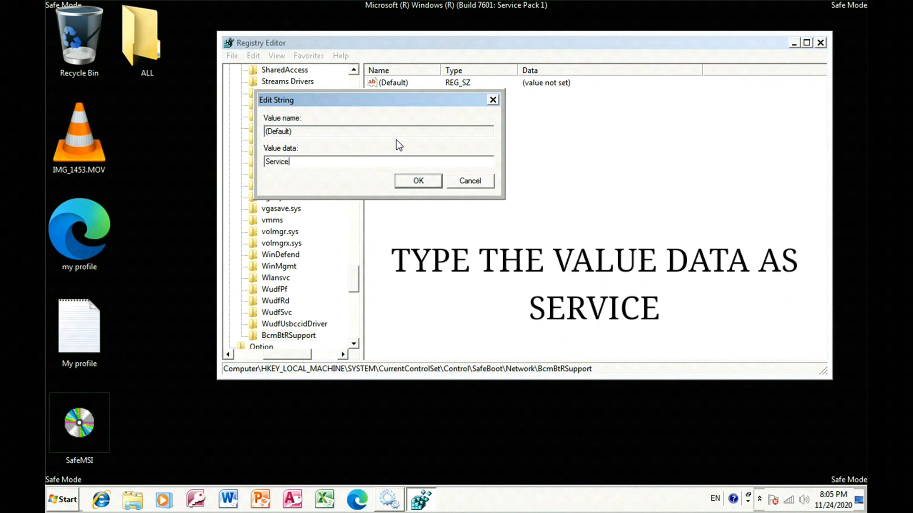
pyautogui.click(418, 180)
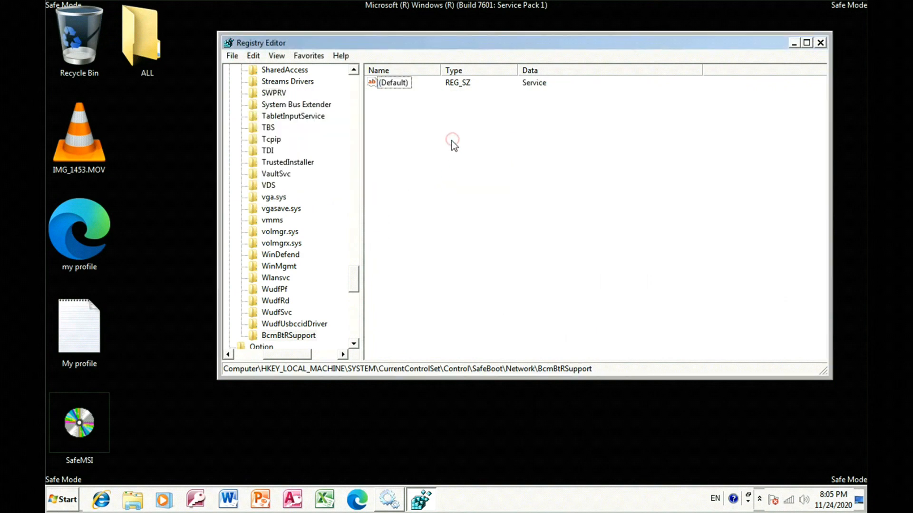
pyautogui.click(452, 140)
# Step: Copy the service name bthserv from the Bluetooth Support Service properties in Services, then close the properties and the Services window
pyautogui.moveTo(352, 278)
pyautogui.mouseDown()
pyautogui.moveTo(351, 264)
pyautogui.moveTo(351, 284)
pyautogui.mouseUp()
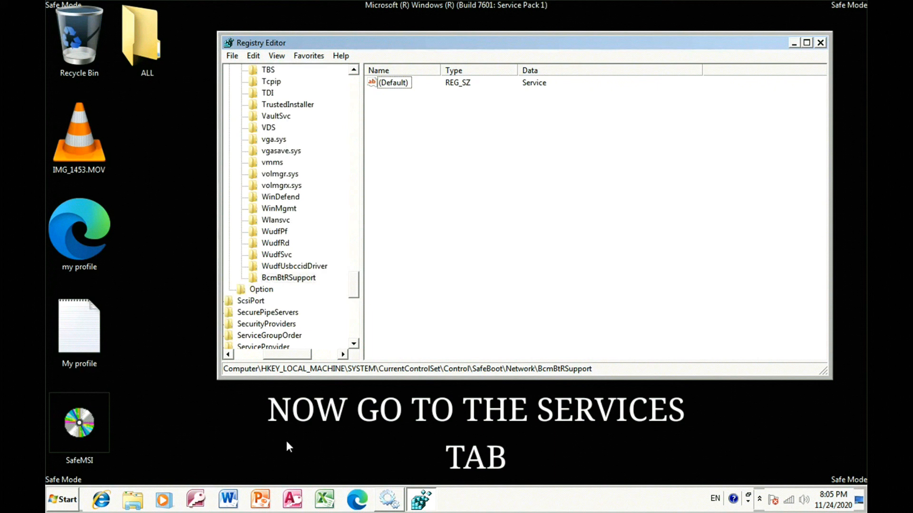
pyautogui.click(387, 496)
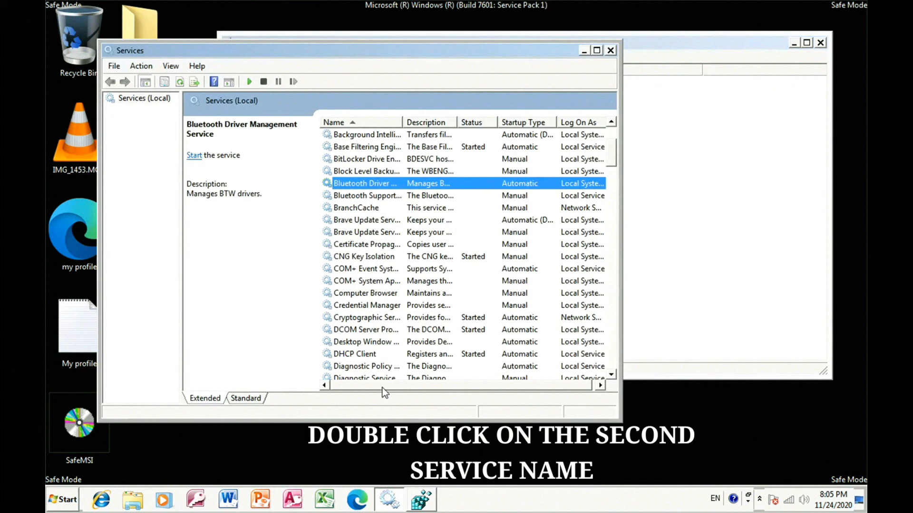
pyautogui.doubleClick(376, 199)
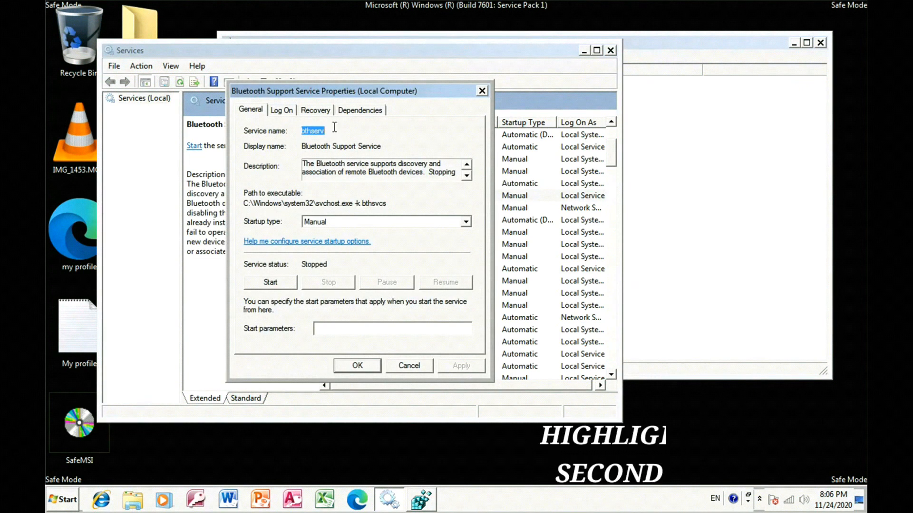
pyautogui.moveTo(327, 128); pyautogui.dragTo(304, 129)
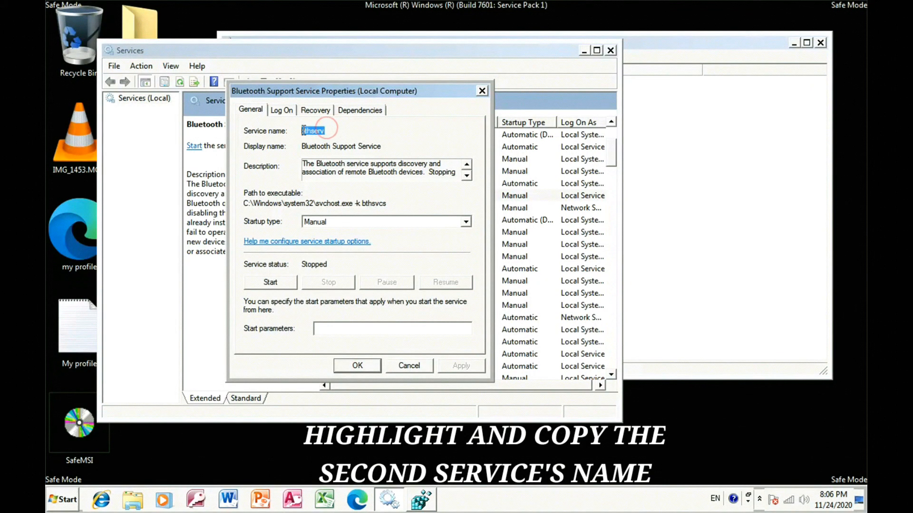
pyautogui.rightClick(306, 127)
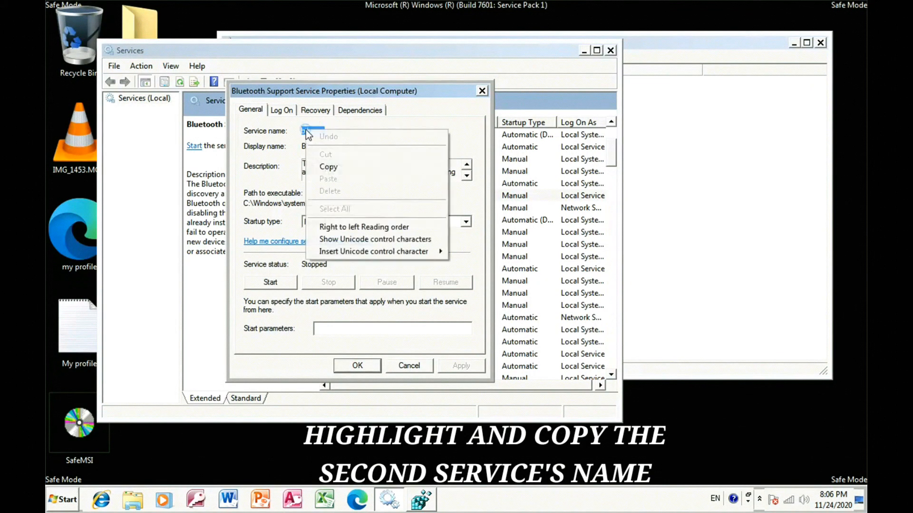
pyautogui.click(321, 166)
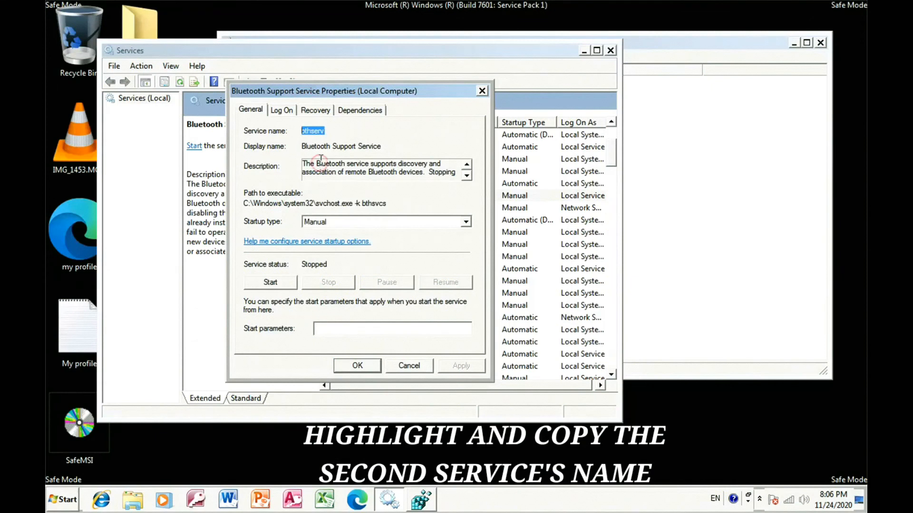
pyautogui.click(376, 125)
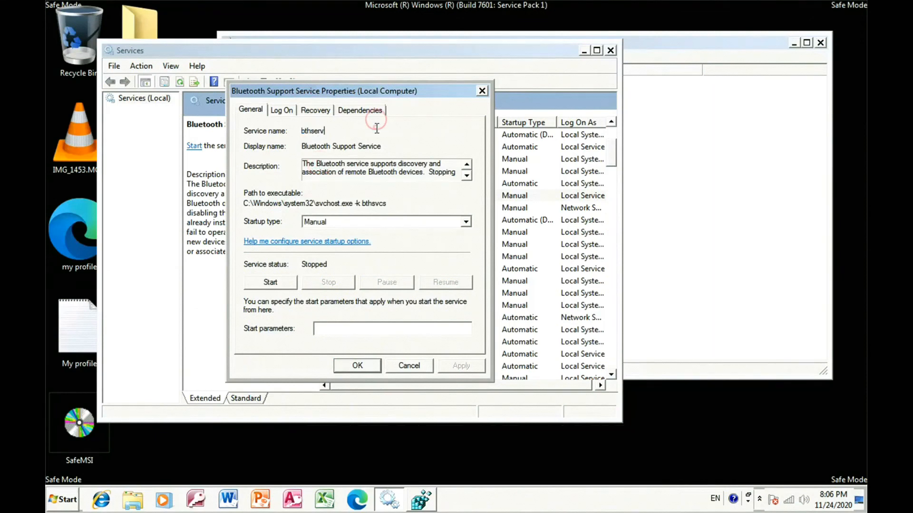
pyautogui.click(481, 92)
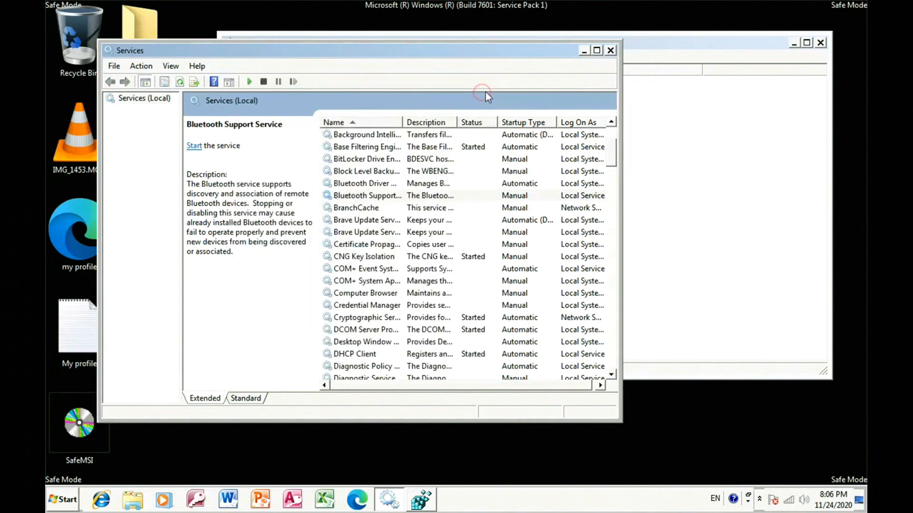
pyautogui.click(611, 51)
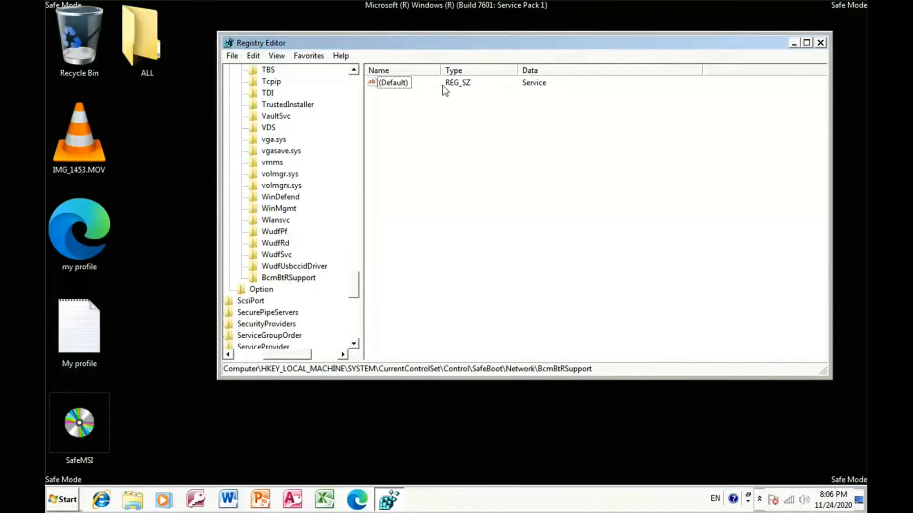
# Step: Create another new key under SafeBoot\Network and name it with the copied service name bthserv
pyautogui.rightClick(387, 81)
pyautogui.click(374, 102)
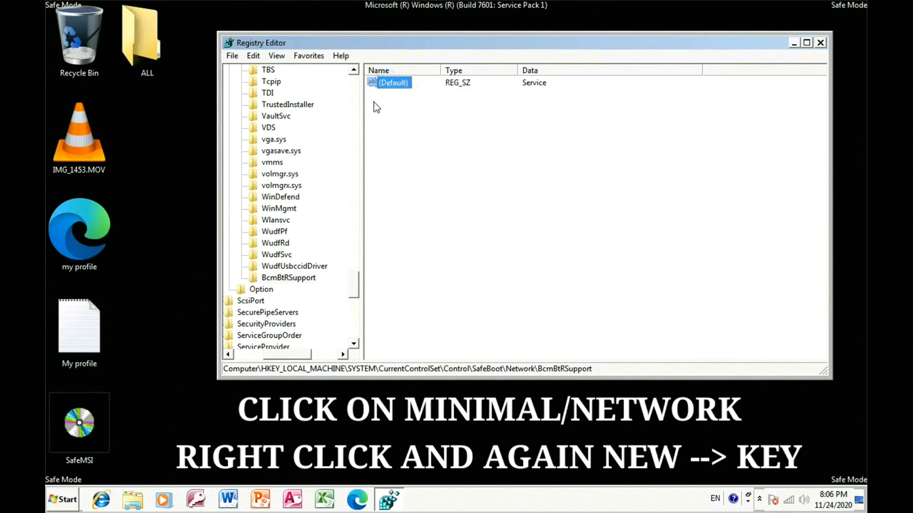
pyautogui.moveTo(352, 281); pyautogui.dragTo(346, 161)
pyautogui.click(268, 175)
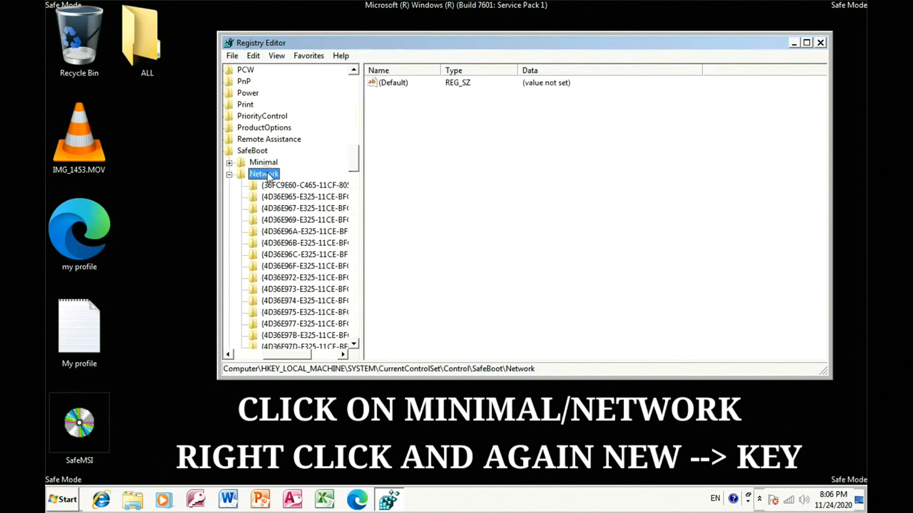
pyautogui.rightClick(268, 176)
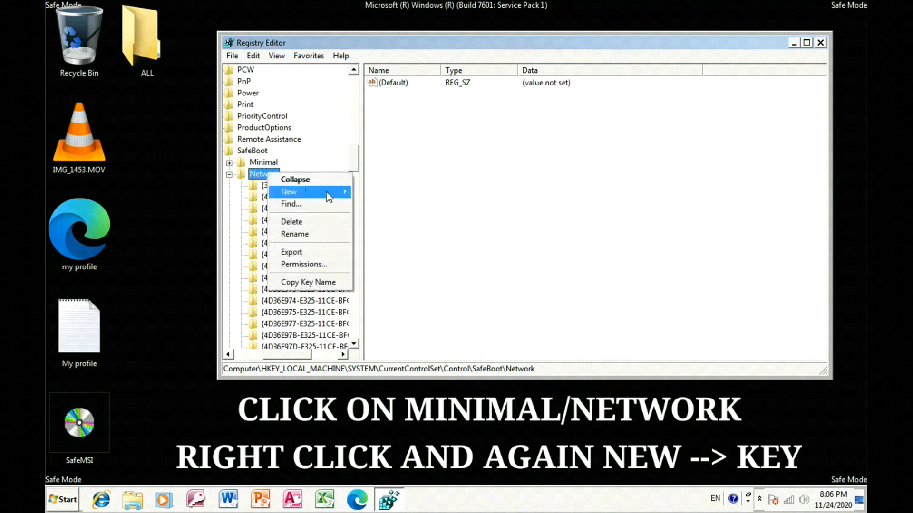
pyautogui.click(366, 191)
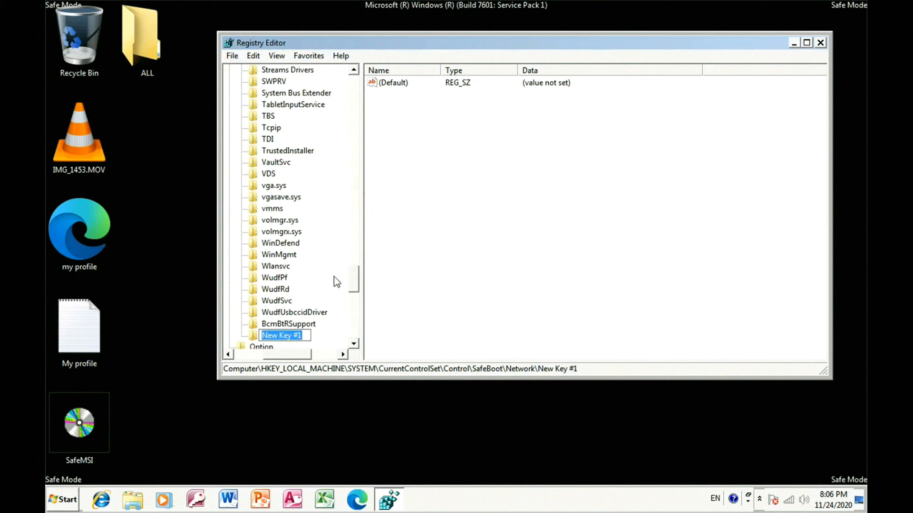
pyautogui.press('BackSpace')
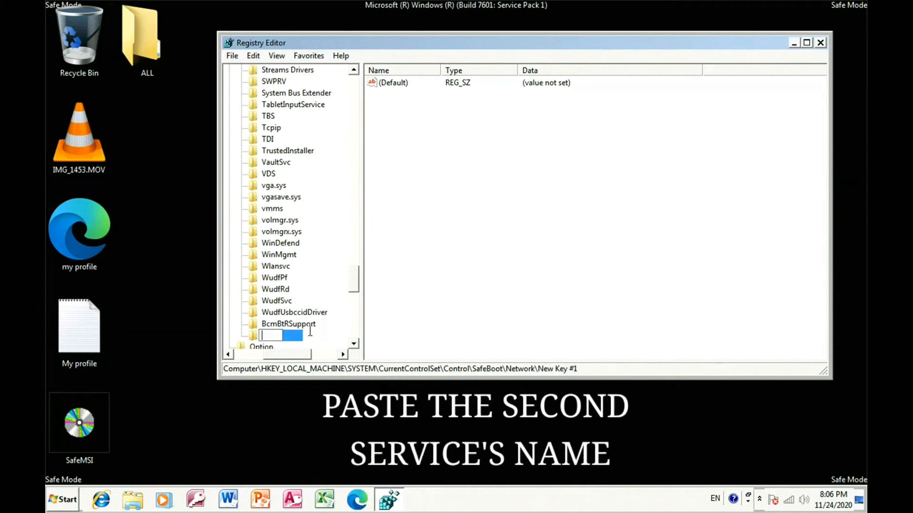
pyautogui.rightClick(267, 336)
pyautogui.click(334, 230)
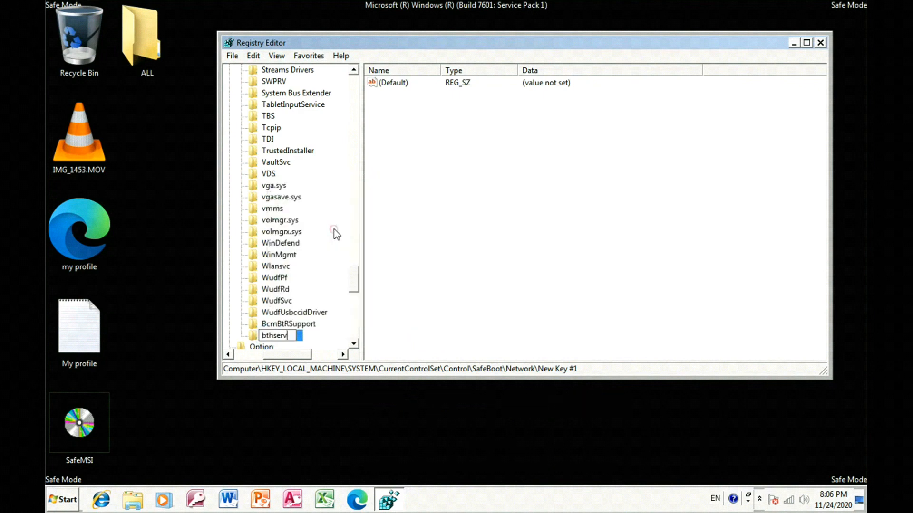
pyautogui.click(411, 232)
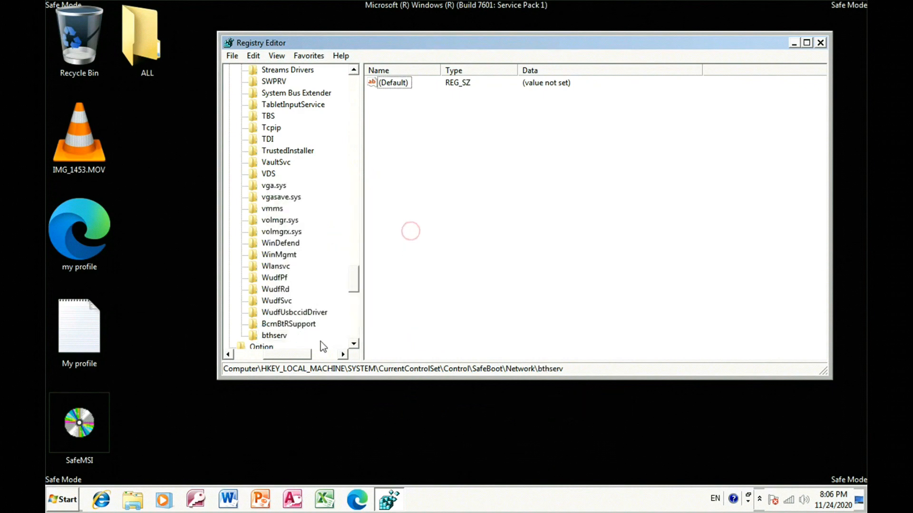
# Step: Set the (Default) value data of the bthserv key to Service
pyautogui.click(285, 335)
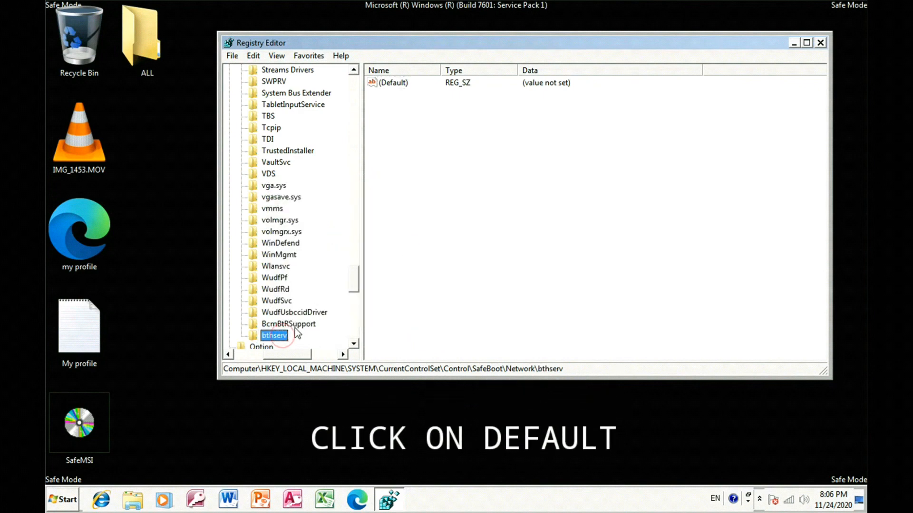
pyautogui.click(397, 86)
pyautogui.rightClick(397, 87)
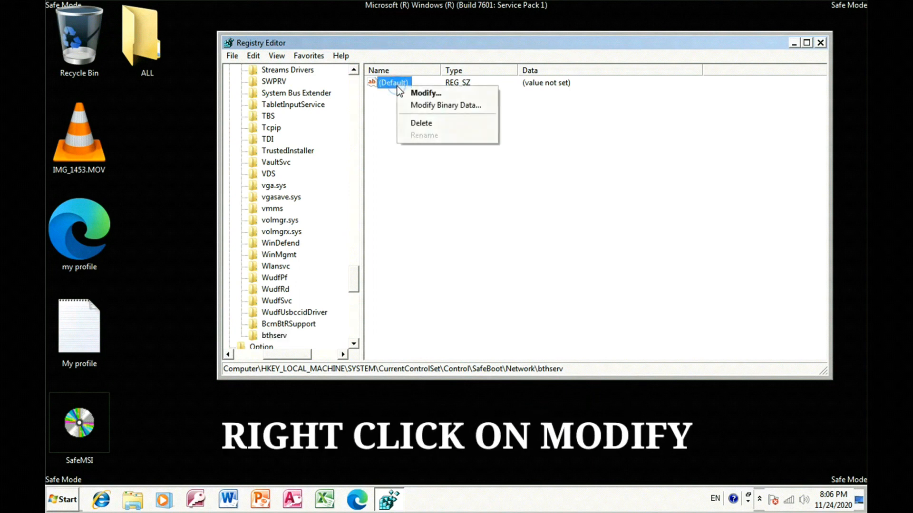
pyautogui.click(417, 92)
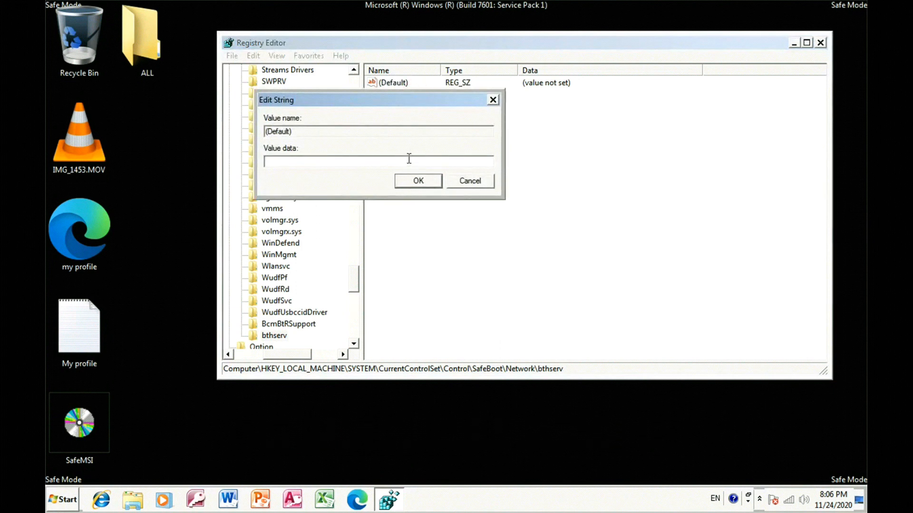
pyautogui.write('Service')
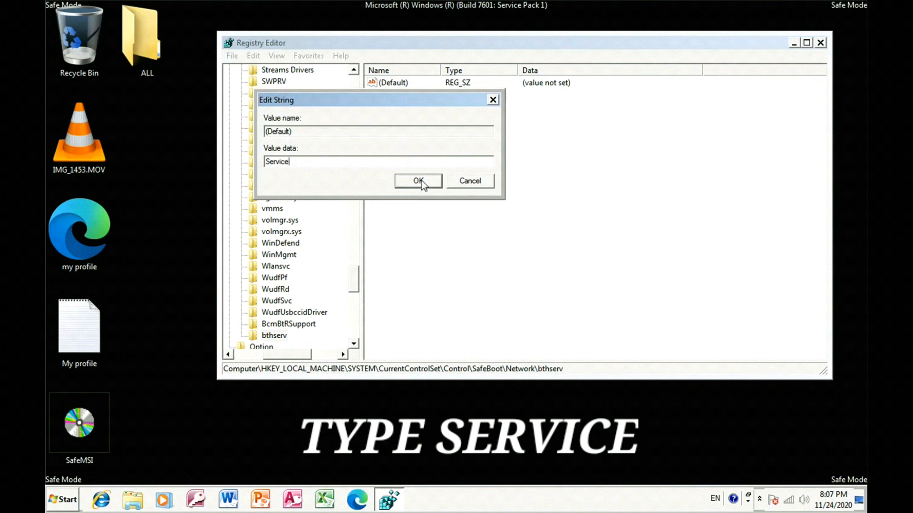
pyautogui.click(418, 181)
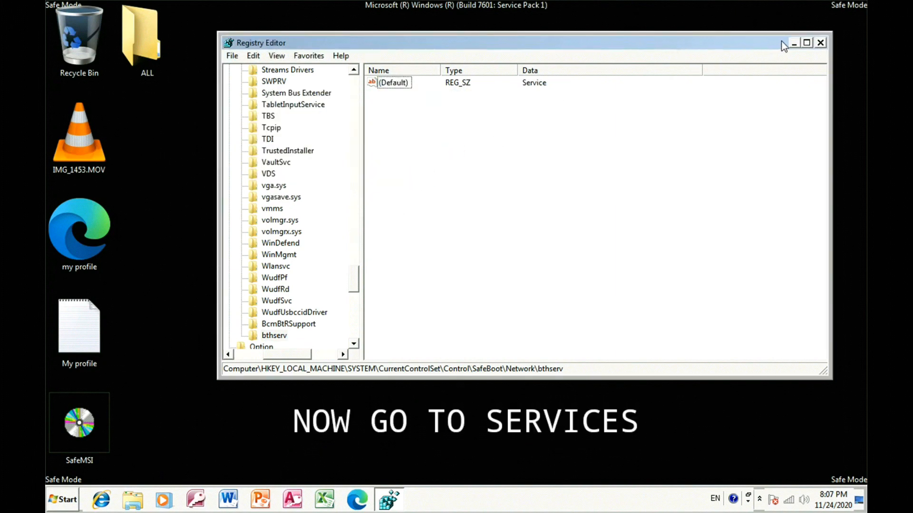
# Step: Close the Registry Editor and launch Services by searching for services
pyautogui.click(822, 43)
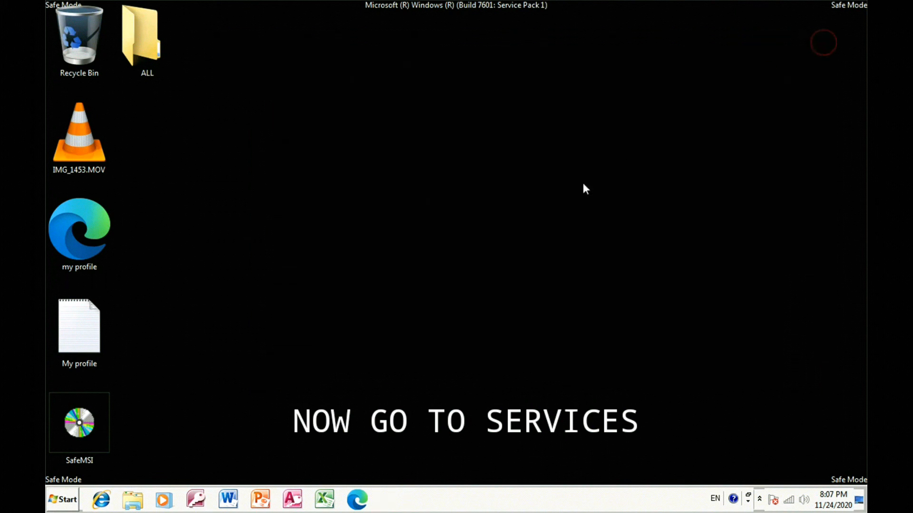
pyautogui.click(61, 499)
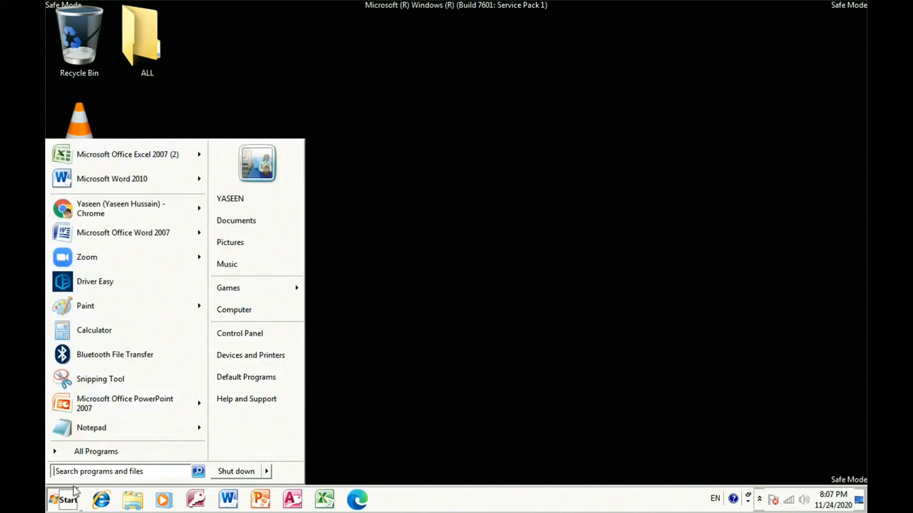
pyautogui.write('services')
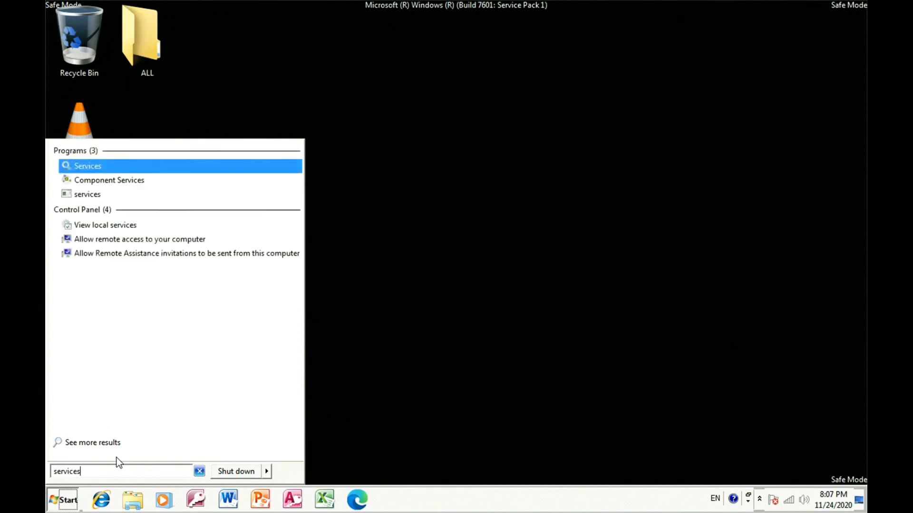
pyautogui.press('Return')
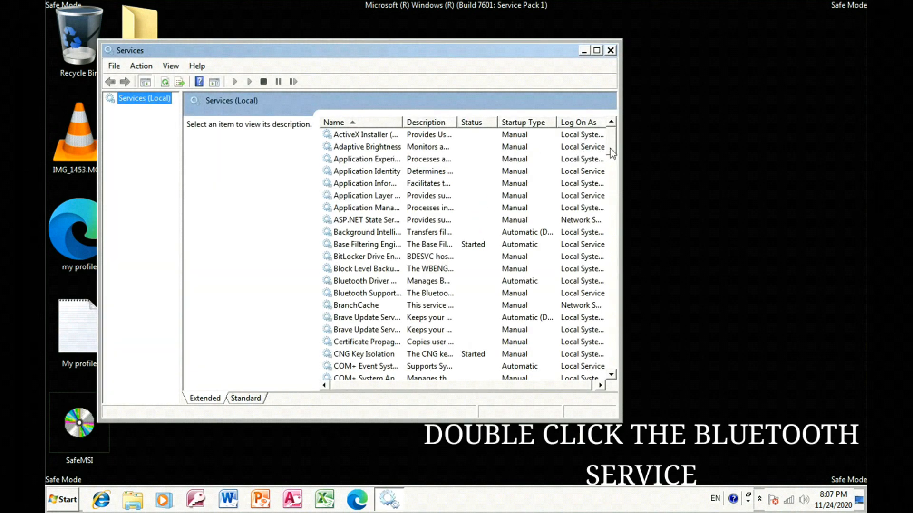
# Step: Start the Bluetooth Driver Management Service from its properties in Services and accept the dialog
pyautogui.scroll(-2, 614, 150)
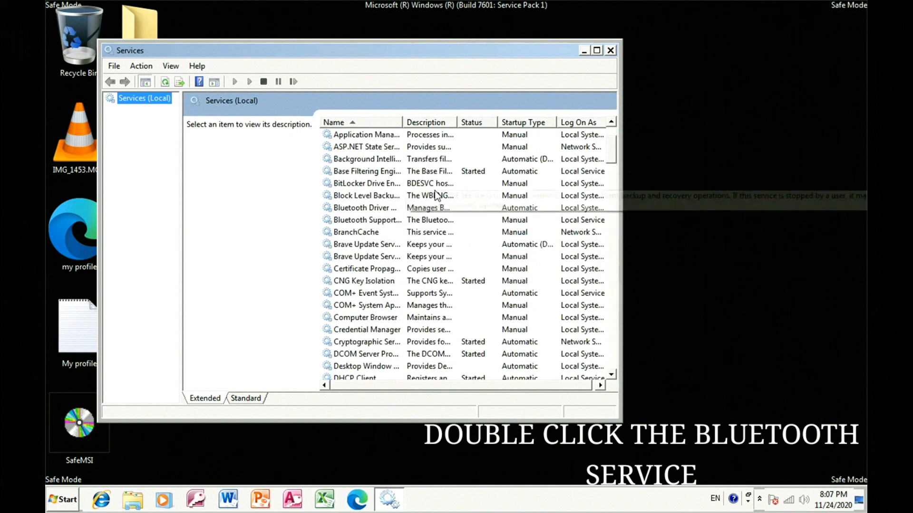
pyautogui.doubleClick(373, 209)
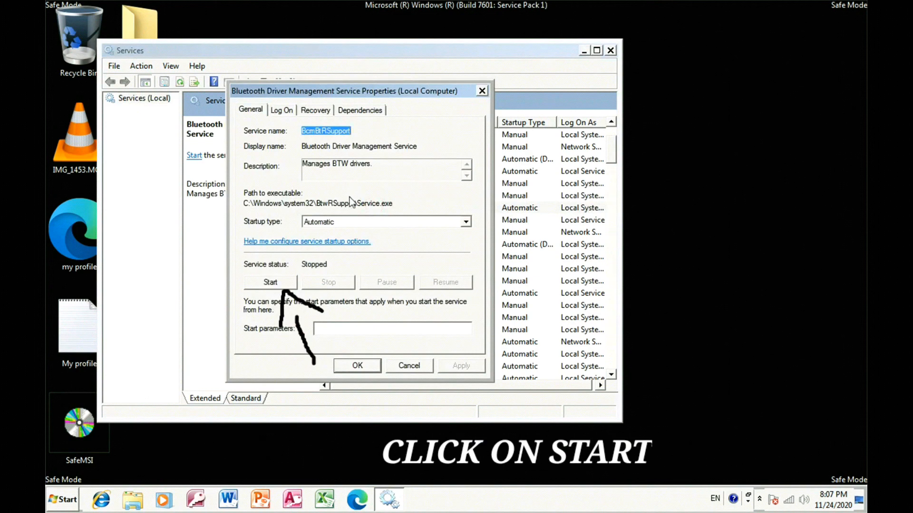
pyautogui.click(281, 283)
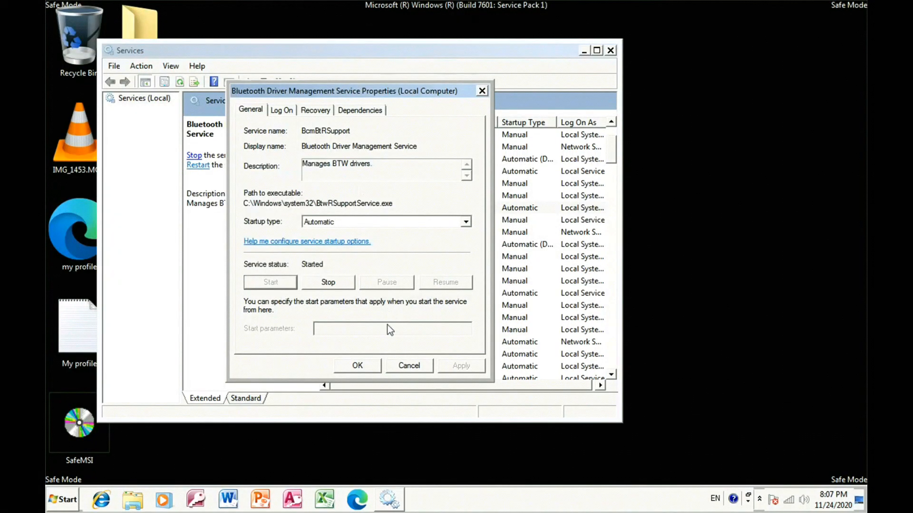
pyautogui.click(361, 369)
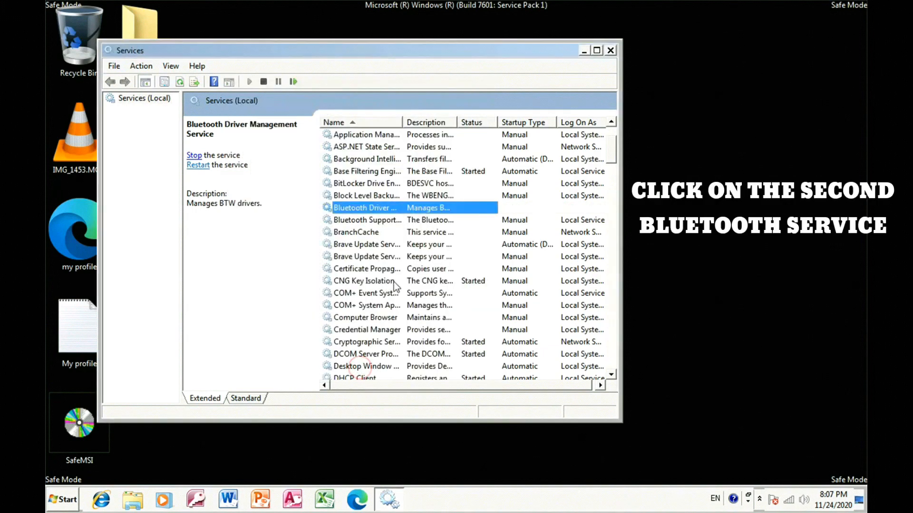
# Step: Start the Bluetooth Support Service and set its startup type to Automatic, then apply and accept the properties
pyautogui.doubleClick(378, 219)
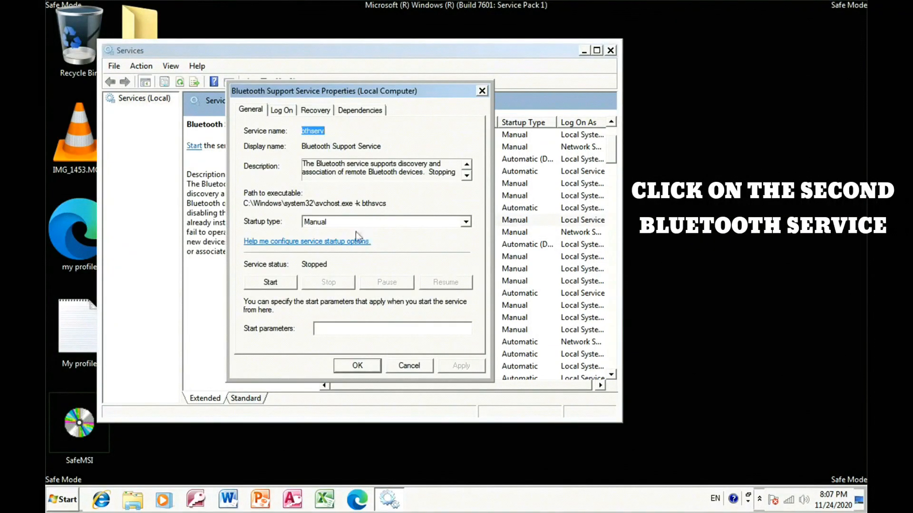
pyautogui.click(281, 282)
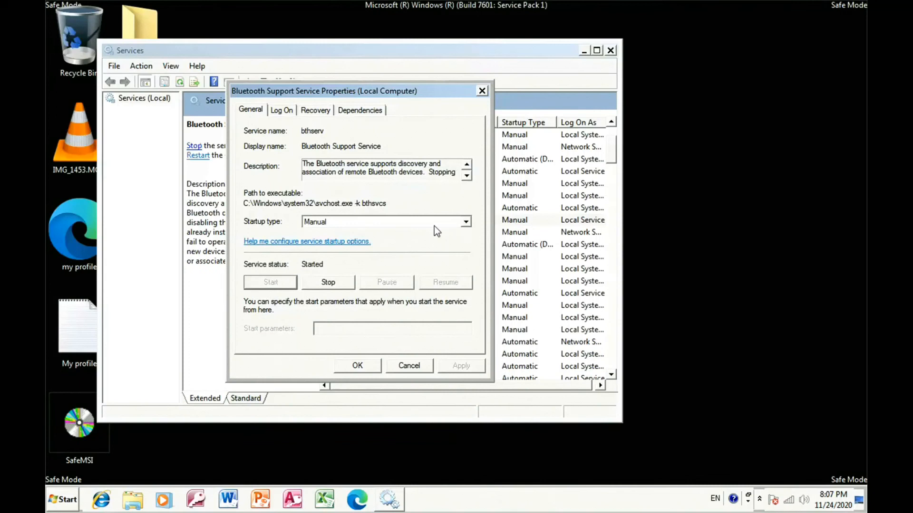
pyautogui.click(466, 222)
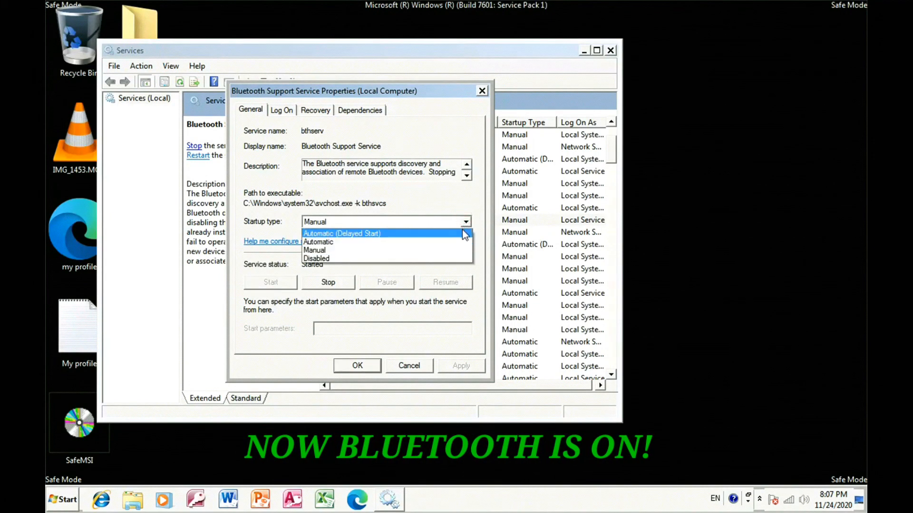
pyautogui.click(459, 241)
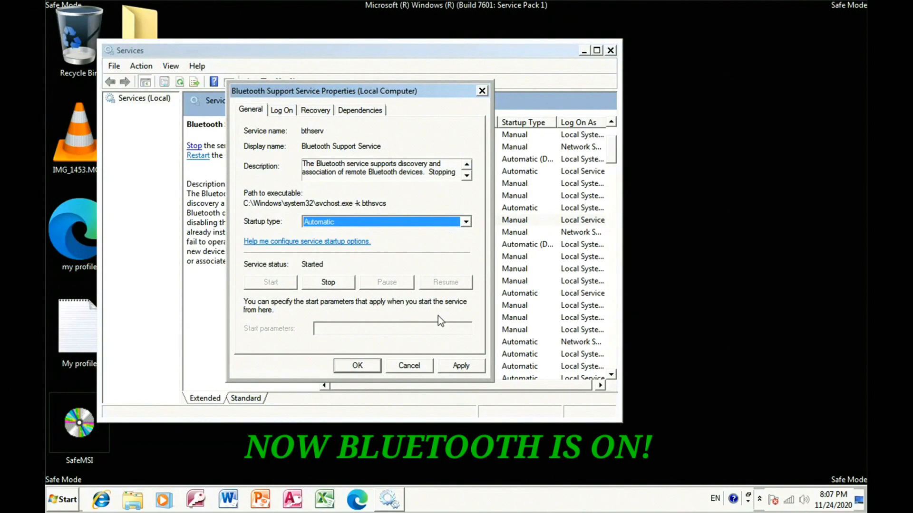
pyautogui.click(460, 364)
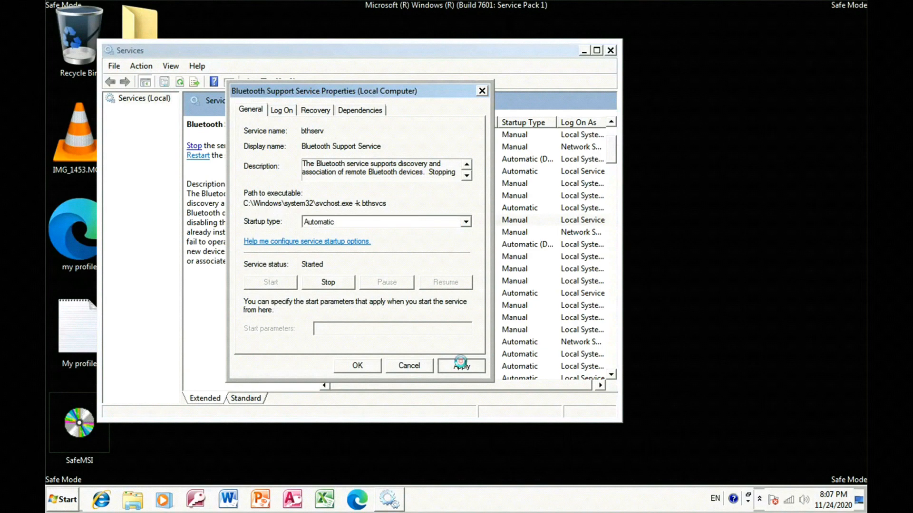
pyautogui.click(357, 364)
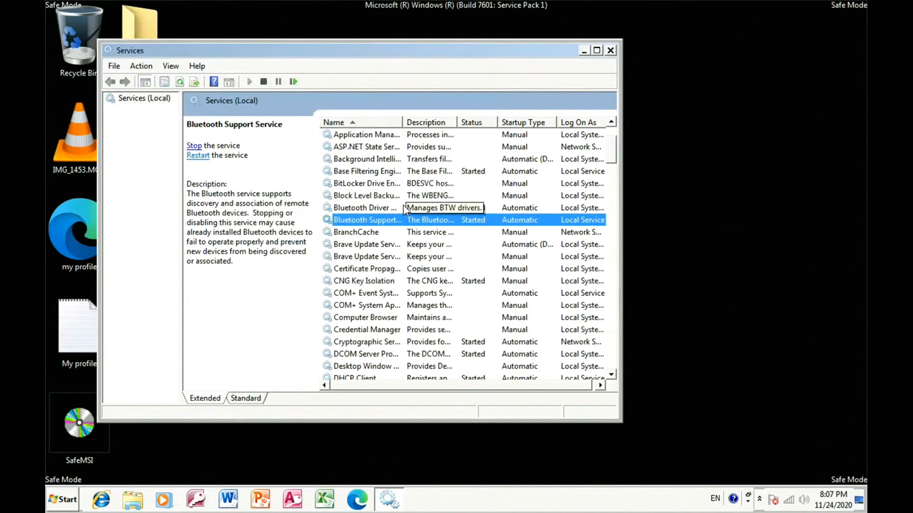
# Step: Check the startup type and status of the Bluetooth Driver Management Service, then close its properties and the Services window
pyautogui.doubleClick(401, 209)
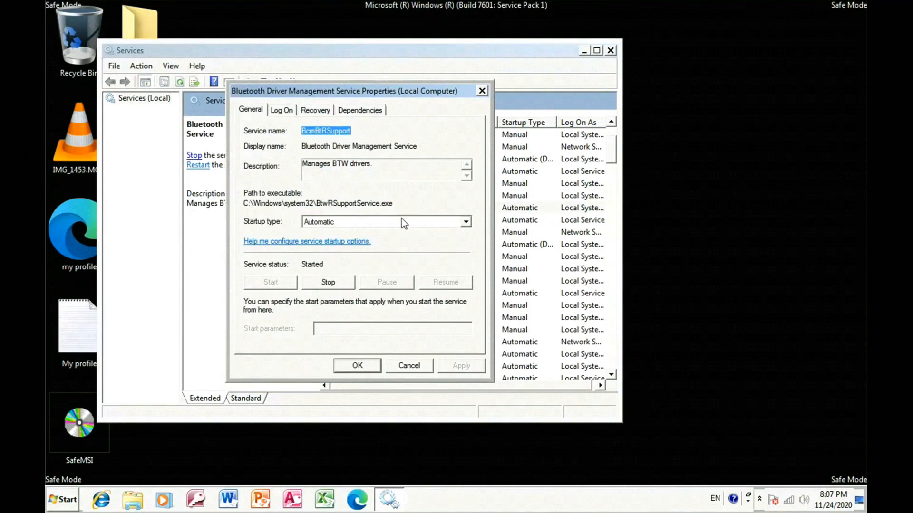
pyautogui.click(366, 366)
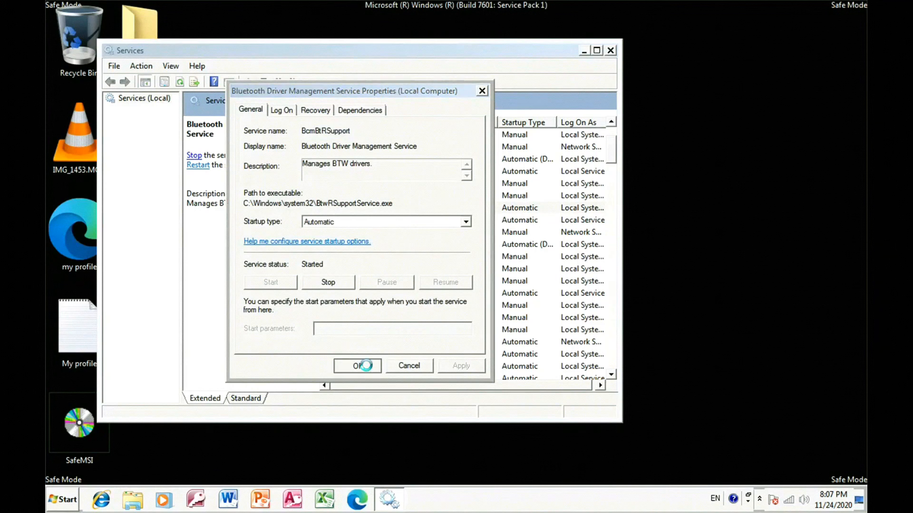
pyautogui.click(611, 52)
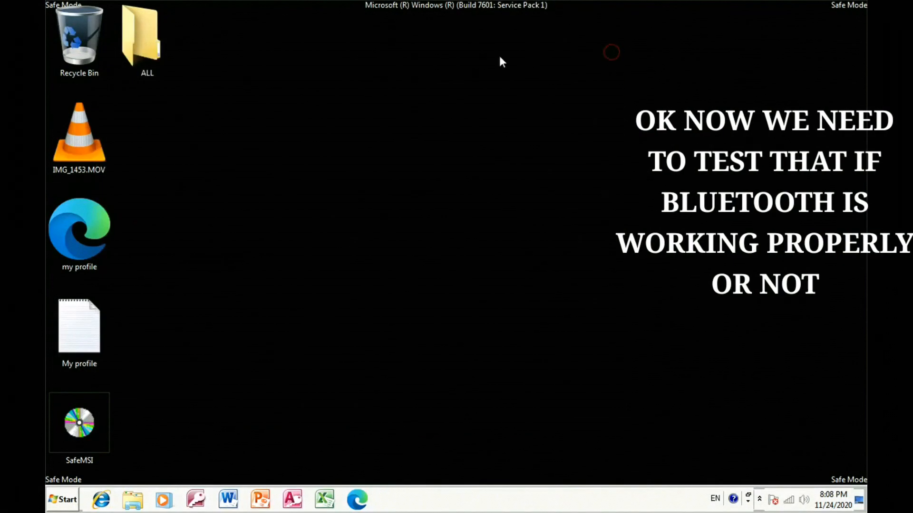
# Step: Open the DOCUMENTS folder inside the desktop folder ALL and select the Word file A SECRET ON mIcRoSoFt
pyautogui.doubleClick(150, 44)
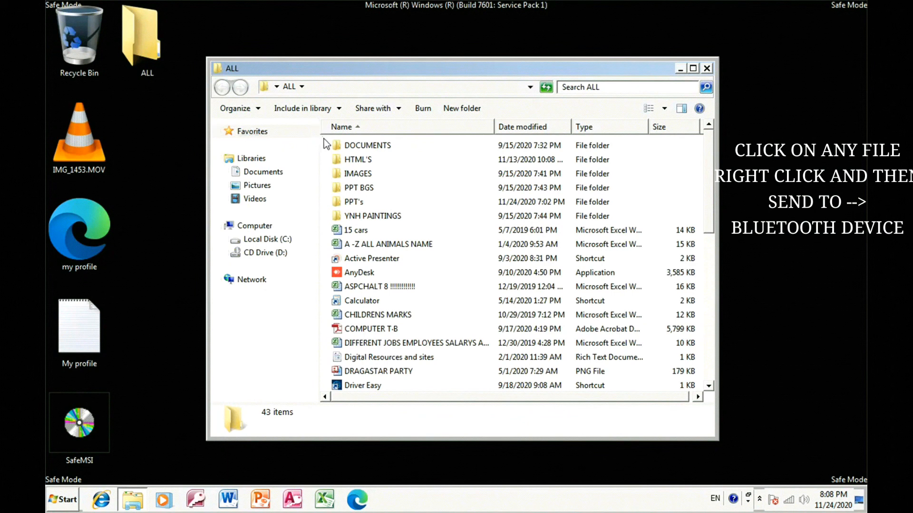
pyautogui.moveTo(324, 137); pyautogui.dragTo(347, 183)
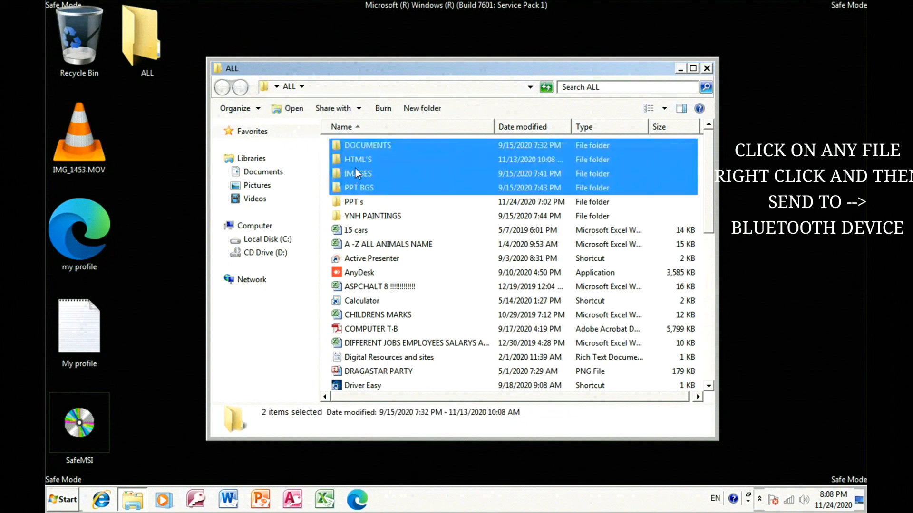
pyautogui.doubleClick(355, 149)
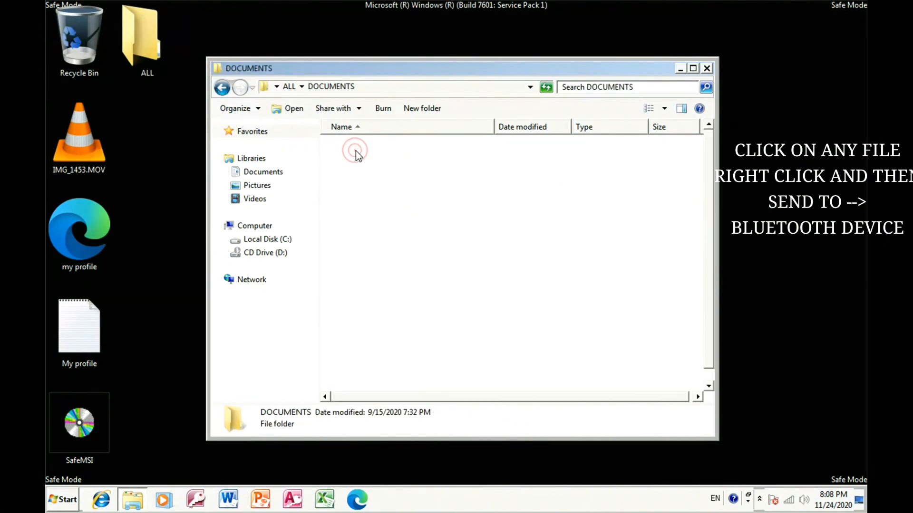
pyautogui.click(364, 151)
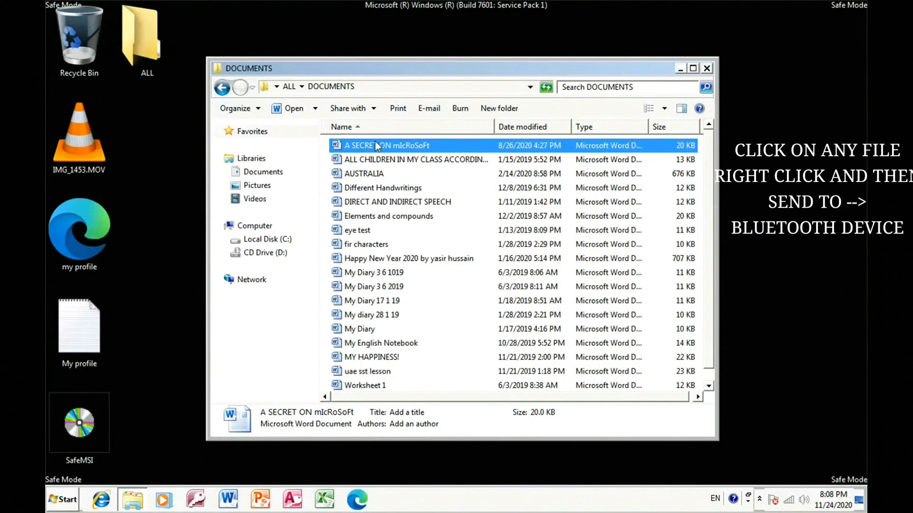
# Step: Send the selected document to the Micromax X406 phone over Bluetooth, then finish the transfer wizard and close the DOCUMENTS folder window
pyautogui.rightClick(375, 143)
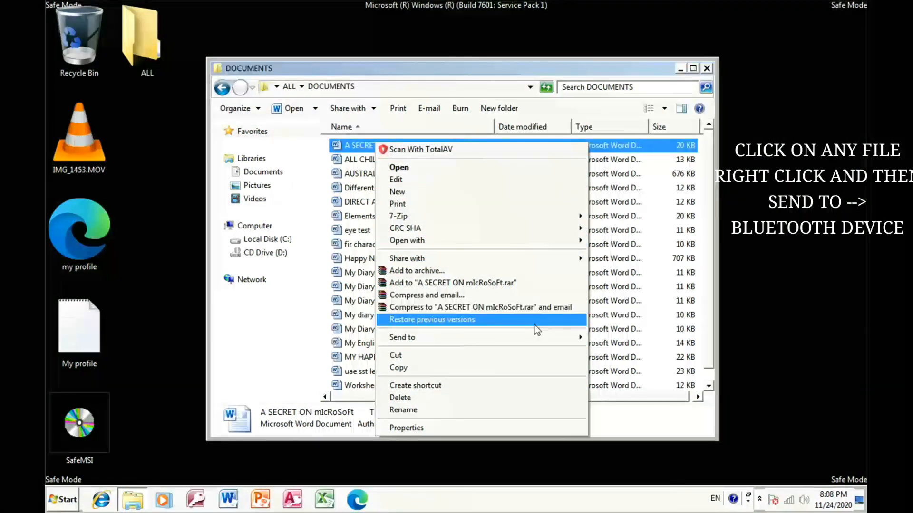
pyautogui.moveTo(556, 338)
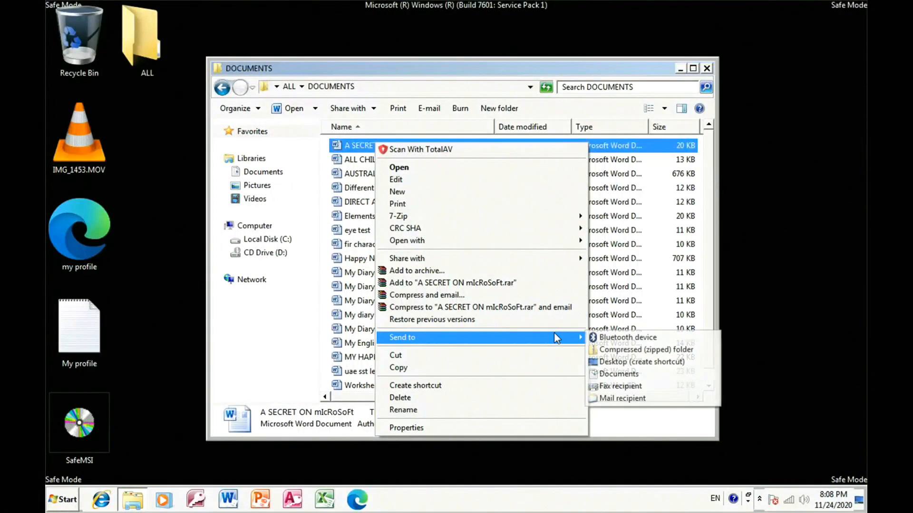
pyautogui.click(599, 336)
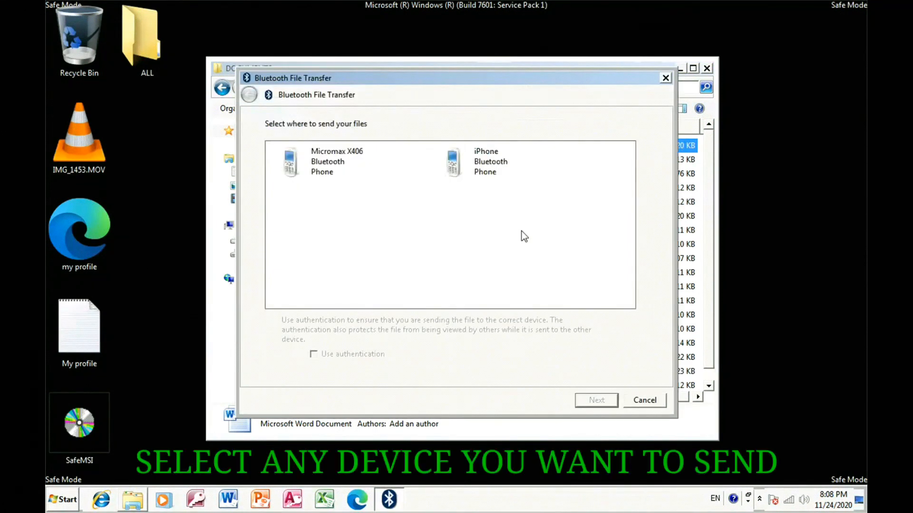
pyautogui.click(346, 164)
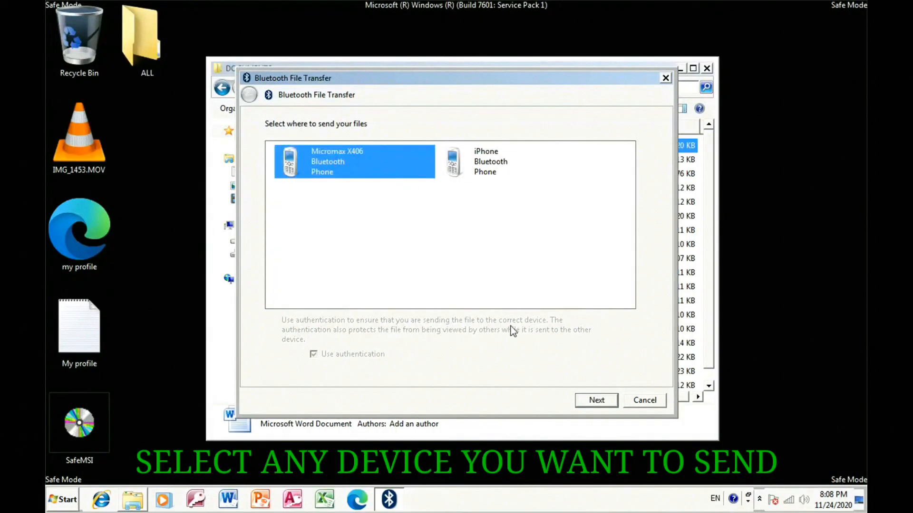
pyautogui.click(581, 402)
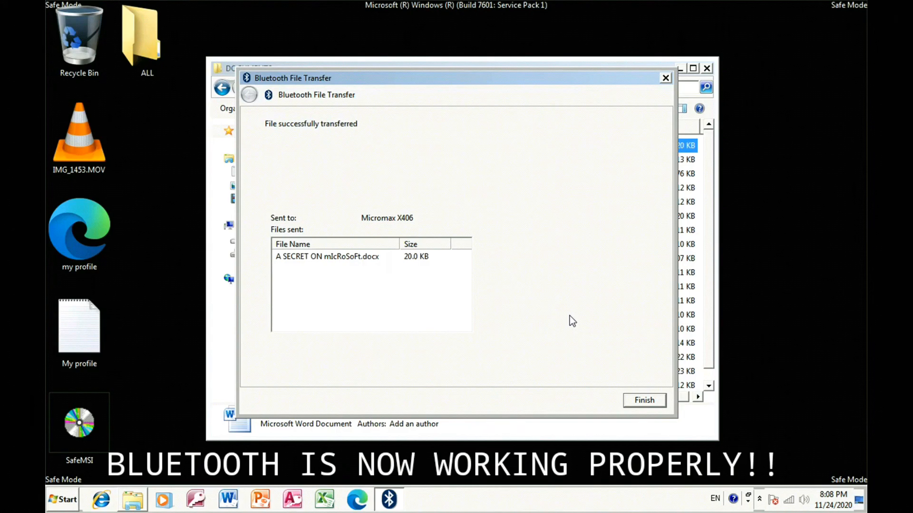
pyautogui.click(644, 400)
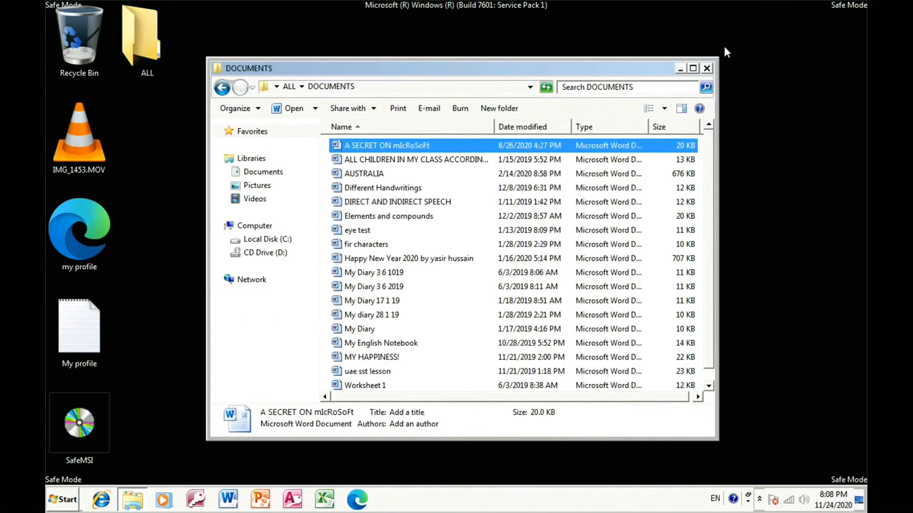
pyautogui.click(707, 69)
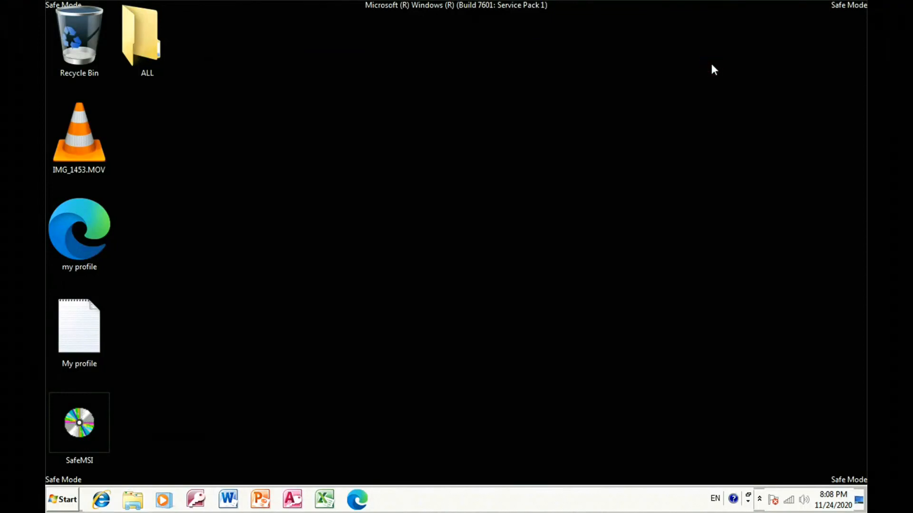